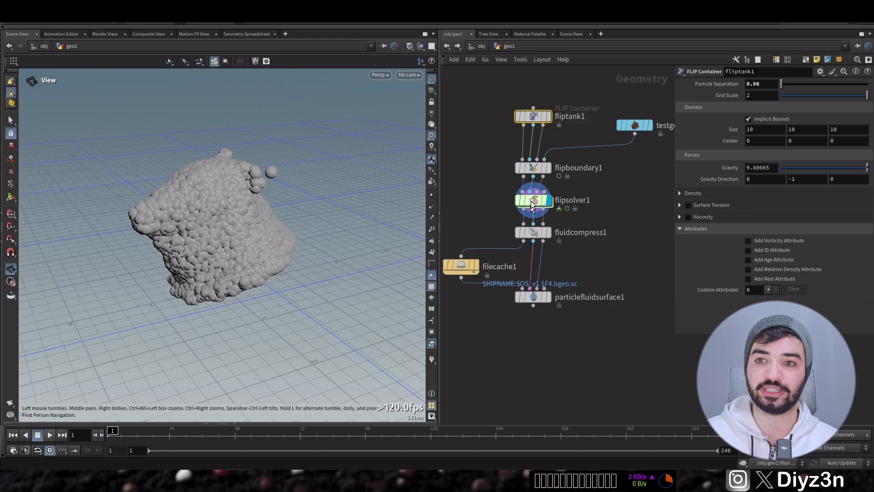
# - Set the FLIP container's particle separation to 0.03 and play the simulation
pyautogui.press('BackSpace')
pyautogui.write('3')
pyautogui.press('Return')
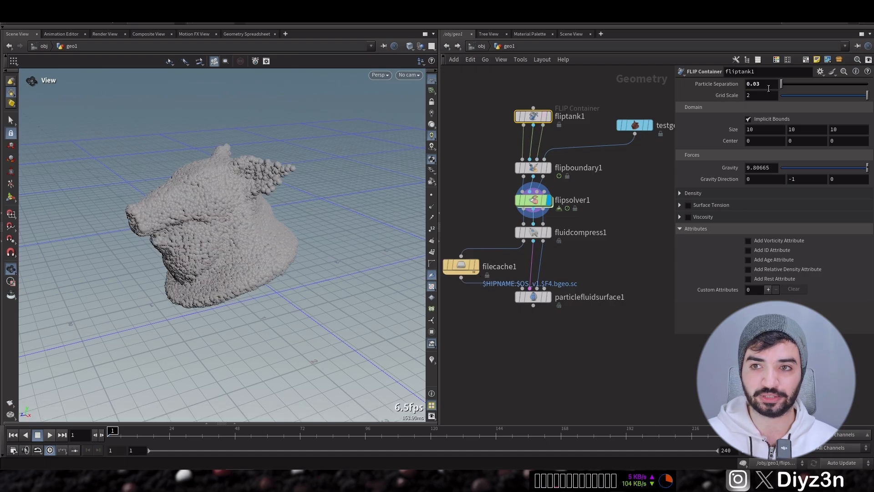
pyautogui.moveTo(312, 197); pyautogui.dragTo(50, 377)
pyautogui.click(49, 435)
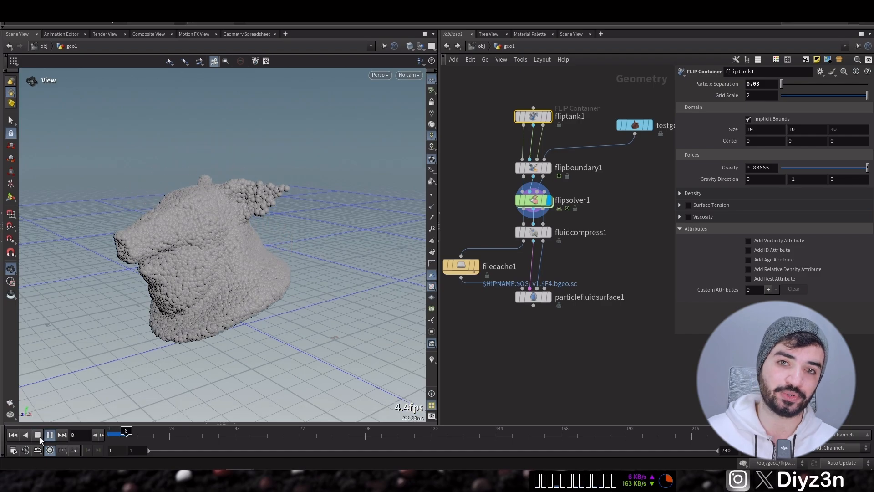
# - Add a ground plane in the FLIP solver's collision settings, then test the simulation and return to the first frame
pyautogui.click(535, 201)
pyautogui.click(738, 108)
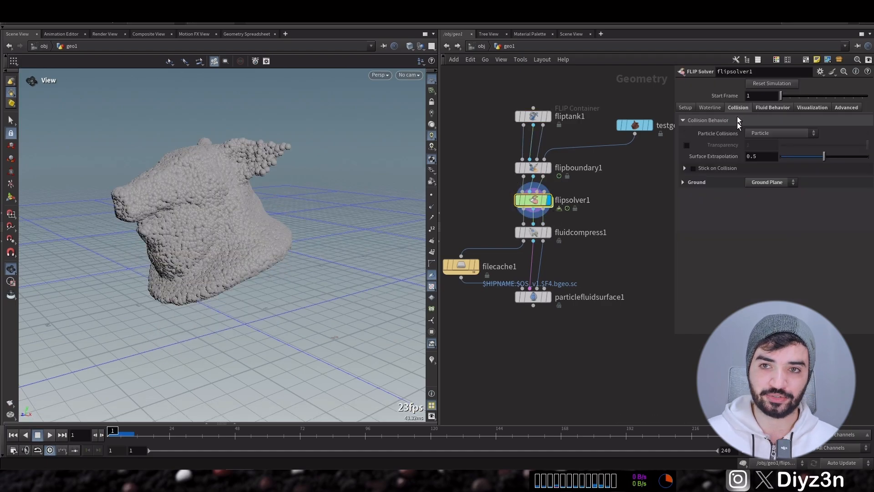
pyautogui.click(780, 195)
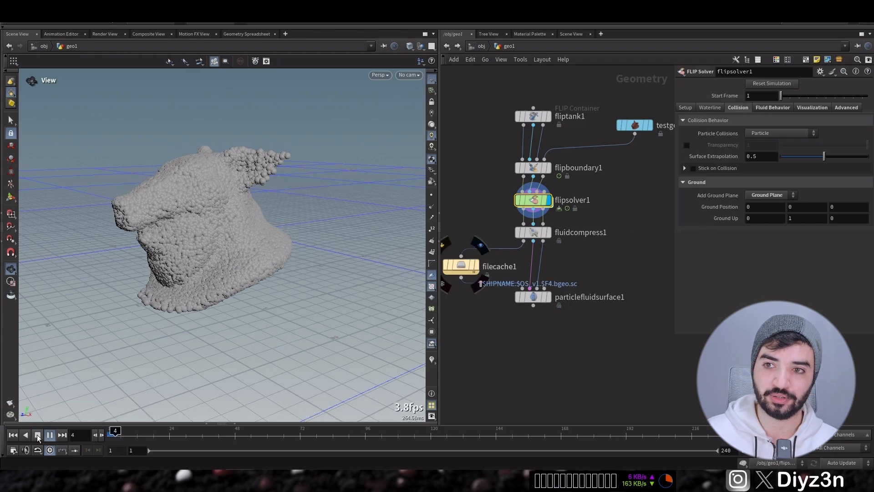
pyautogui.click(49, 435)
pyautogui.click(14, 435)
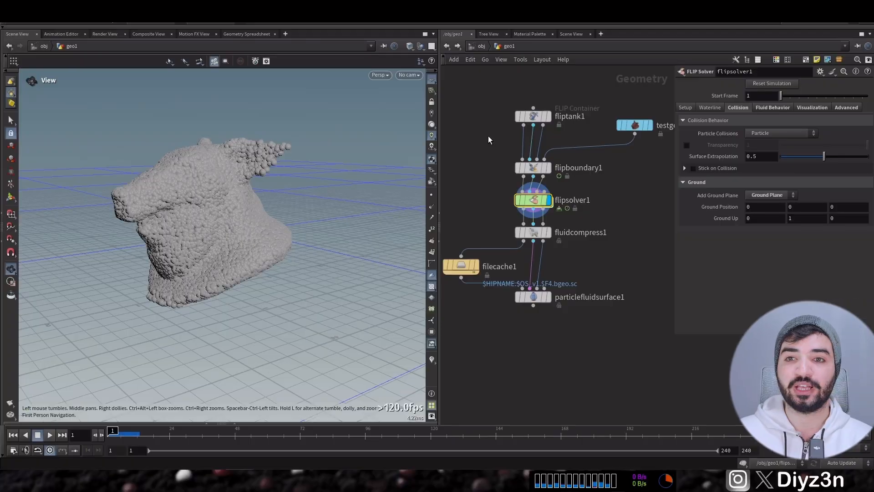
# - Enable viscosity on the FLIP container with a value of 1000000 and play the simulation to test it
pyautogui.click(695, 217)
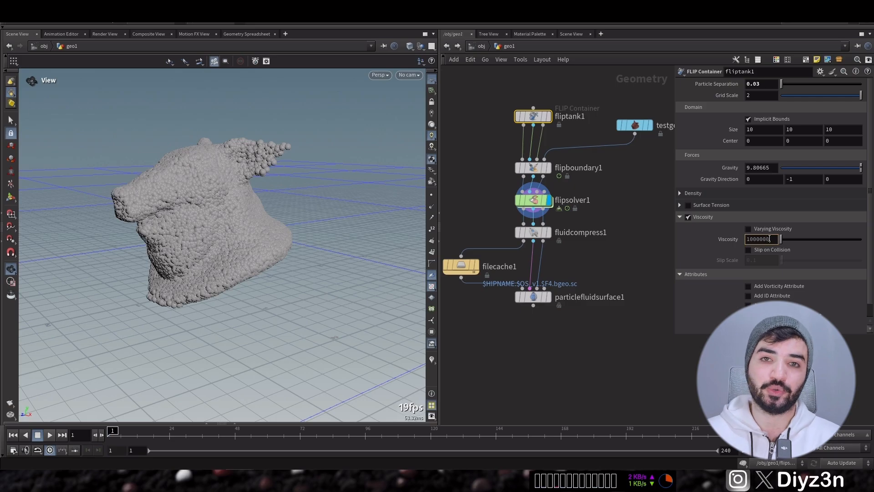
pyautogui.press('Return')
pyautogui.click(49, 435)
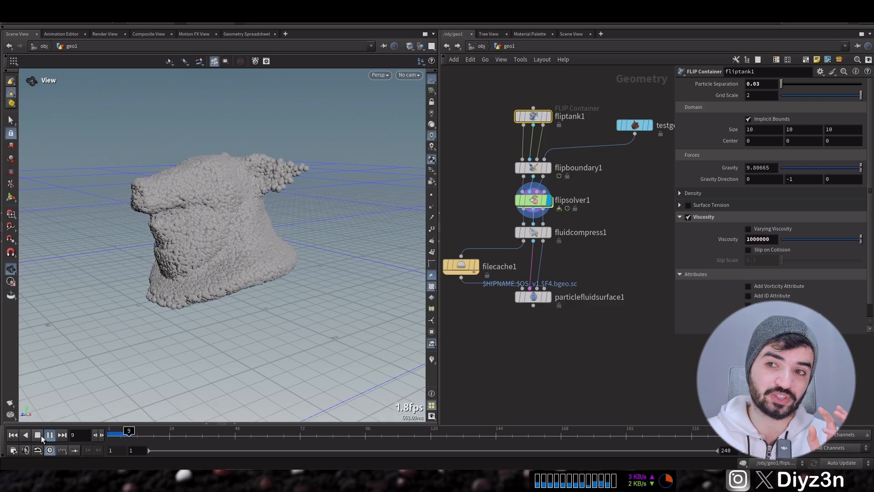
pyautogui.click(40, 435)
pyautogui.moveTo(196, 227); pyautogui.dragTo(252, 213)
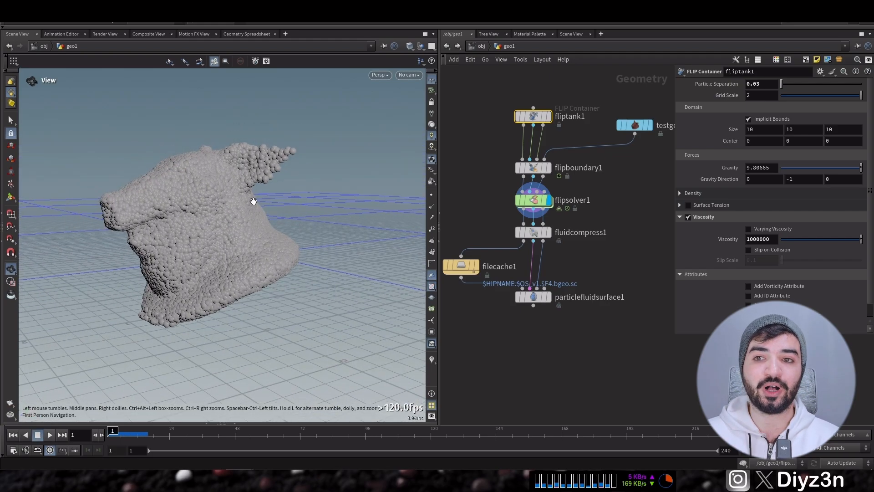
# - Disable viscosity on the FLIP container and collapse its settings
pyautogui.moveTo(602, 268); pyautogui.dragTo(583, 296, button='middle')
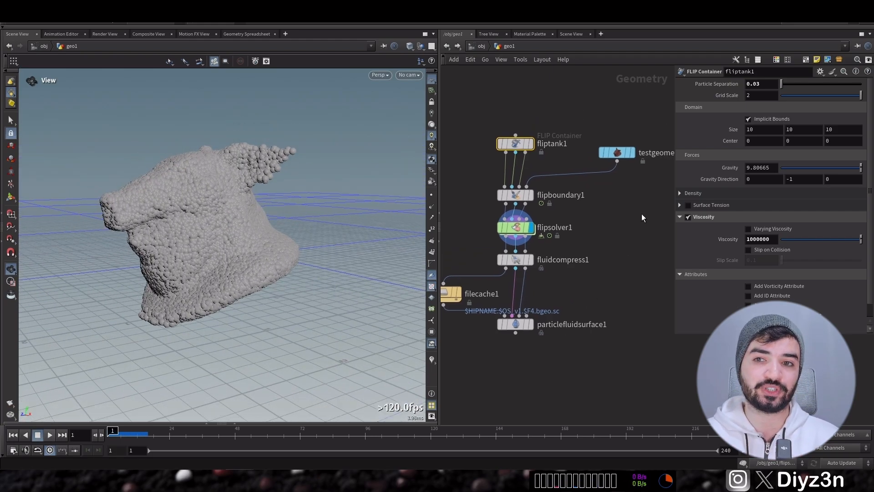
pyautogui.moveTo(630, 200); pyautogui.dragTo(611, 209, button='middle')
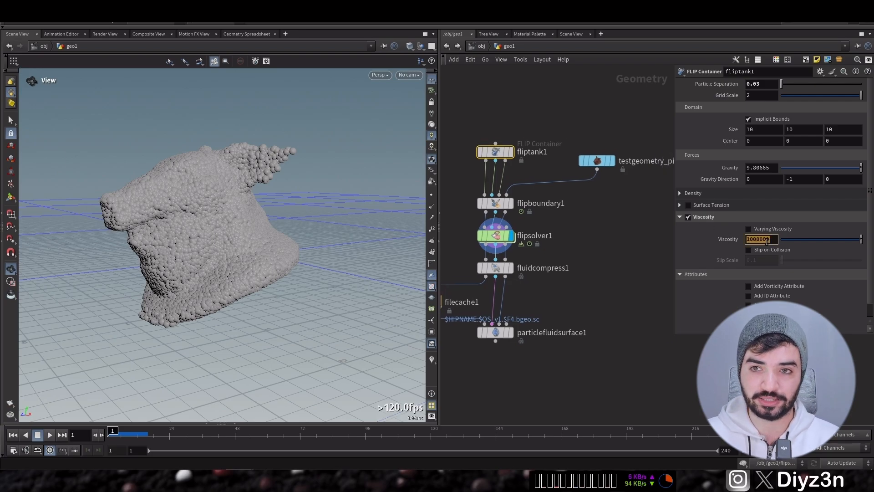
pyautogui.click(696, 217)
pyautogui.click(689, 217)
pyautogui.click(704, 216)
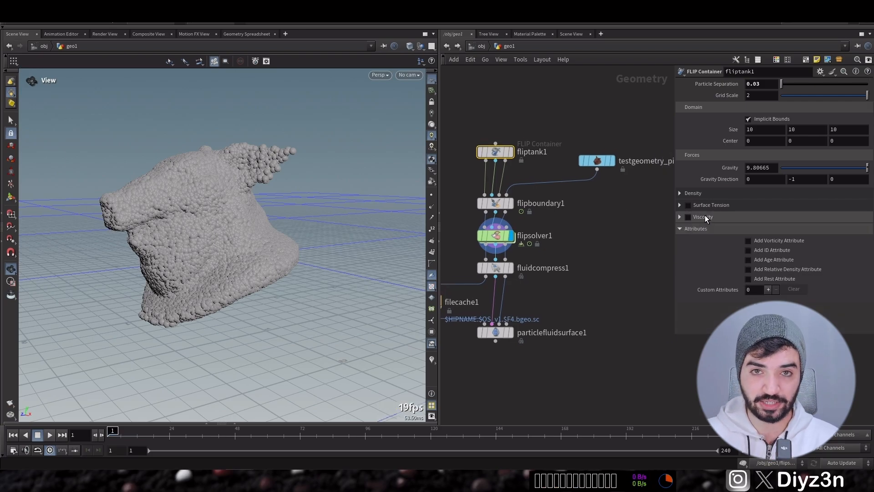
# - Insert an Attribute Create node between the pig head test geometry and flipboundary1
pyautogui.moveTo(599, 159); pyautogui.dragTo(604, 139)
pyautogui.press('Tab')
pyautogui.write('cre')
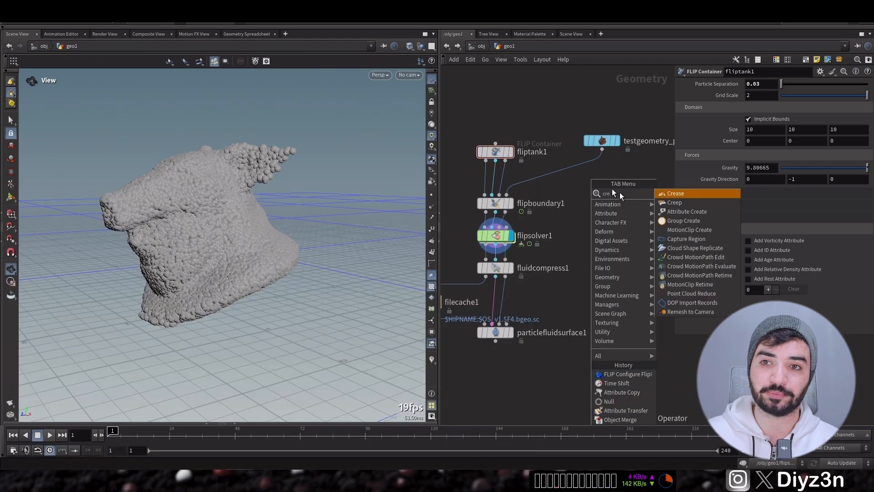
pyautogui.click(675, 211)
pyautogui.click(602, 177)
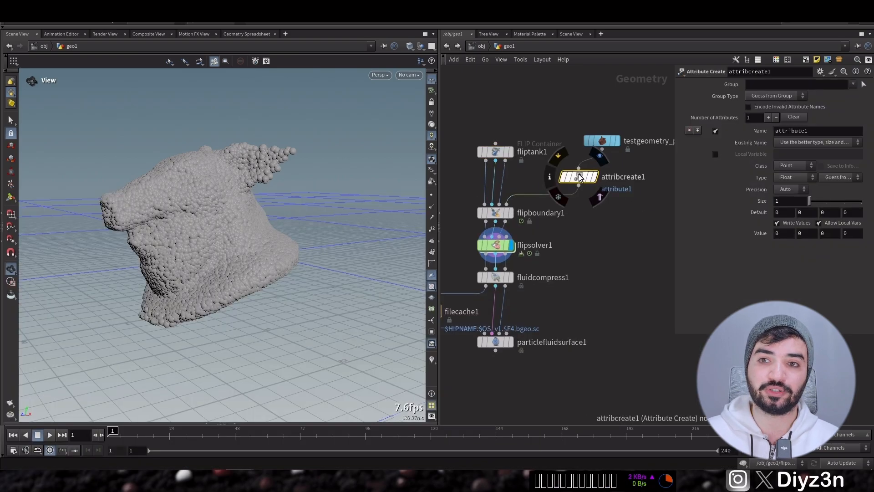
# - Name the new point attribute viscosity and set its value to 100000
pyautogui.moveTo(601, 226); pyautogui.dragTo(569, 215, button='middle')
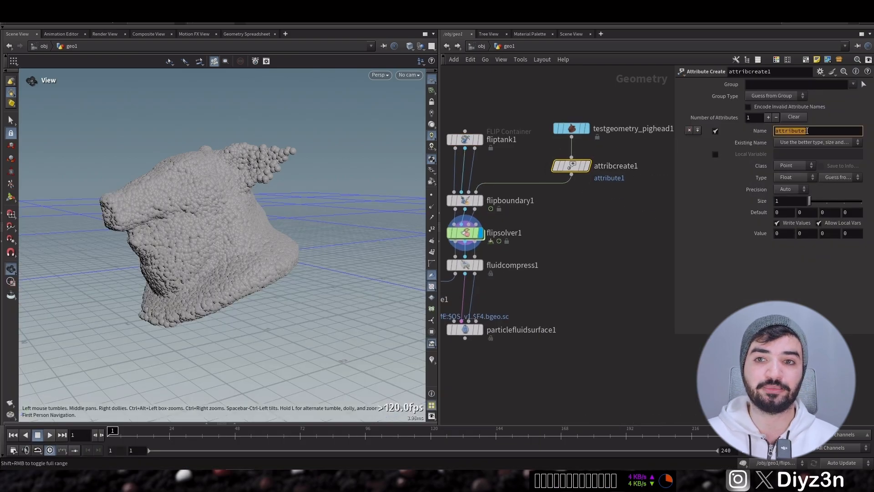
pyautogui.click(787, 235)
pyautogui.write('100000')
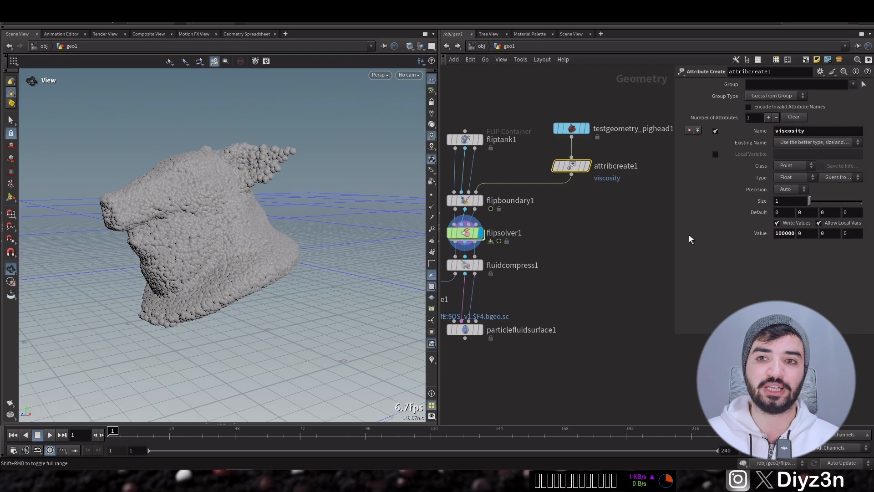
# - Check the viscosity value in the FLIP container and set the created viscosity attribute to the same 1000000
pyautogui.moveTo(675, 234); pyautogui.dragTo(645, 230)
pyautogui.click(472, 141)
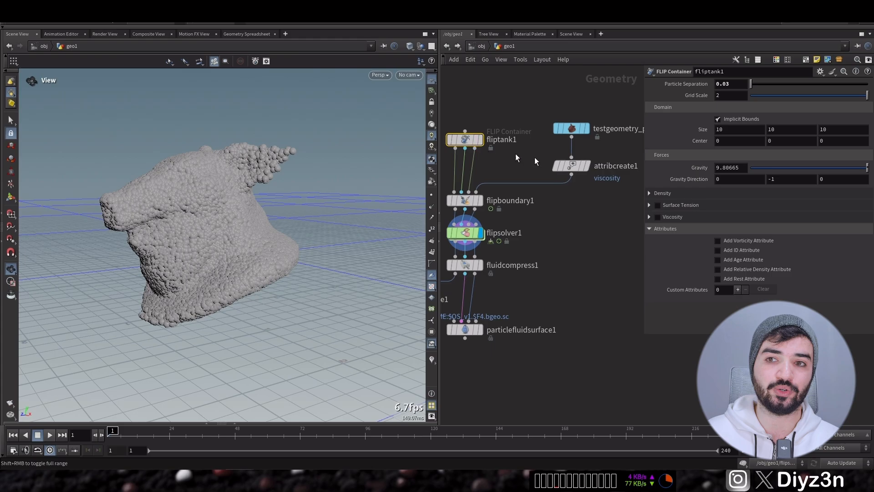
pyautogui.click(674, 217)
pyautogui.click(658, 215)
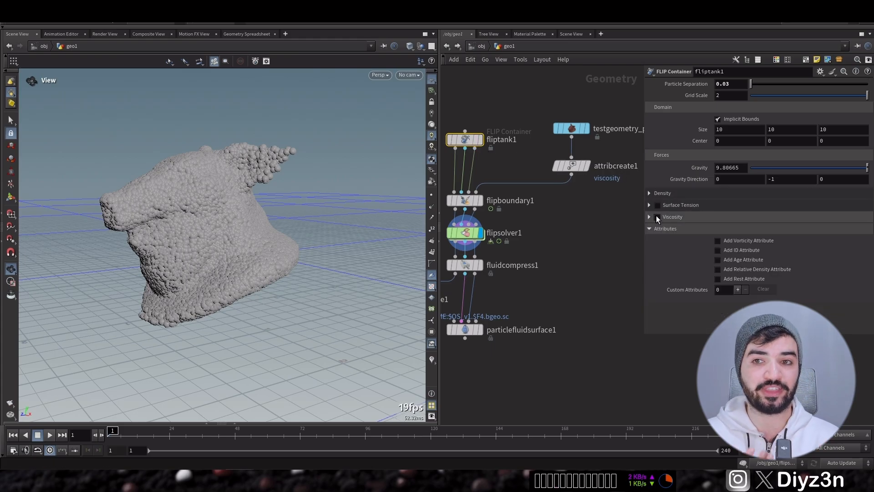
pyautogui.click(658, 216)
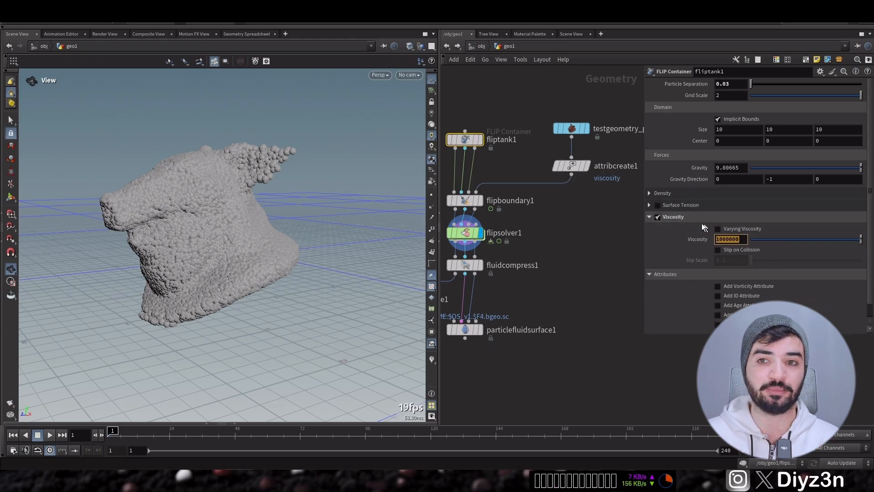
pyautogui.click(585, 166)
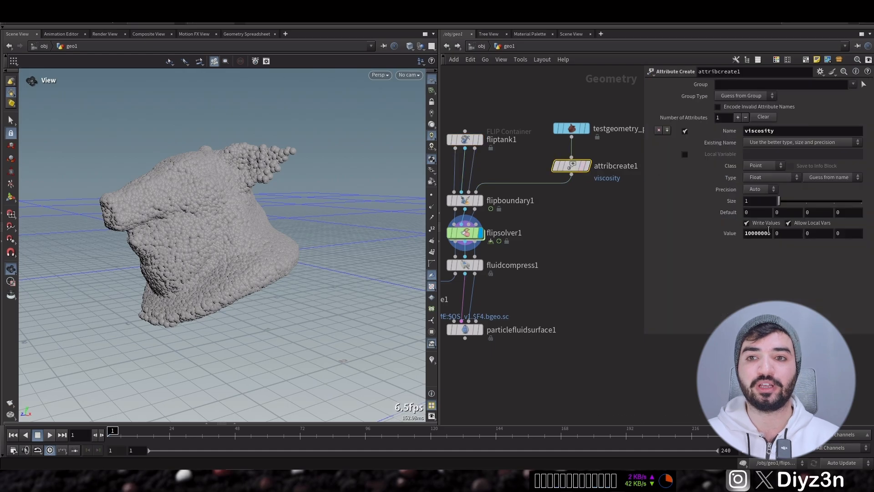
pyautogui.press('Return')
# - Play the simulation briefly to examine the effect of the source geometry's viscosity attribute, then stop it
pyautogui.moveTo(551, 256); pyautogui.dragTo(584, 244, button='middle')
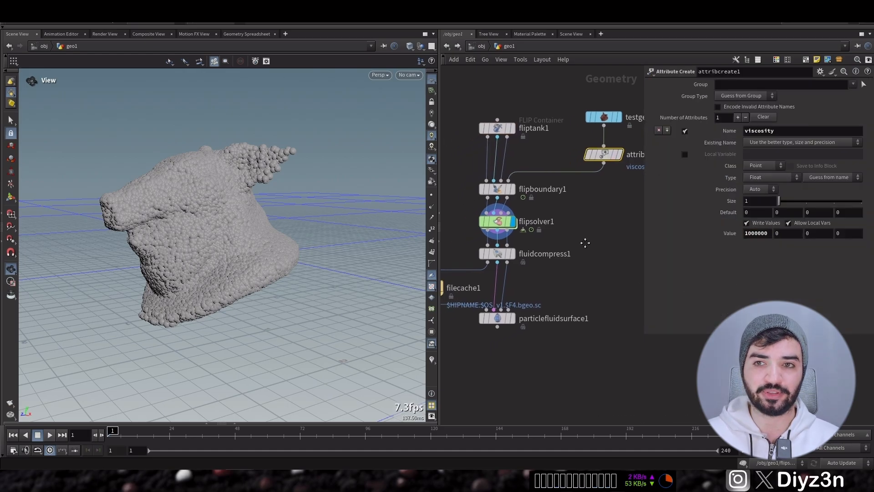
pyautogui.click(49, 435)
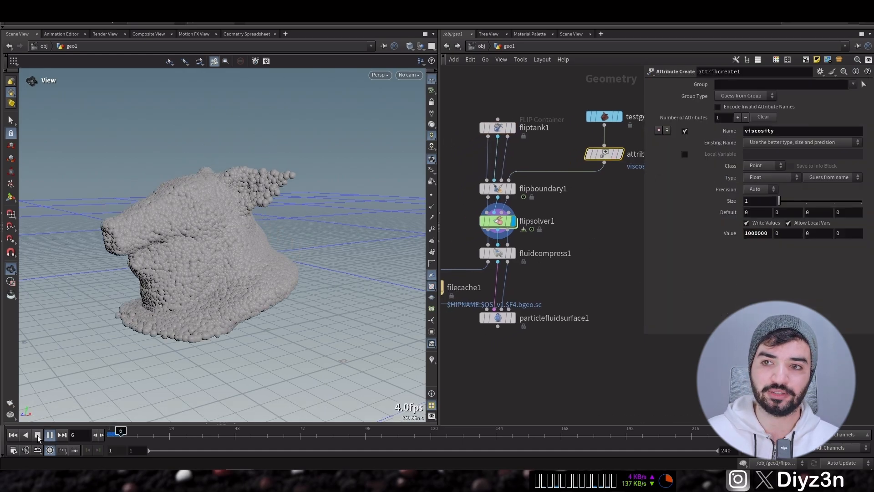
pyautogui.click(37, 435)
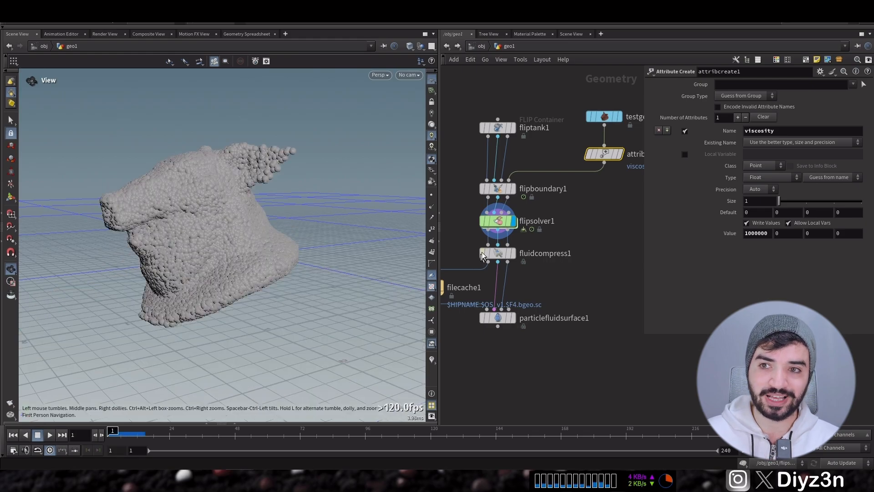
# - Add a custom point attribute named viscosity to the FLIP container and test it by playing the simulation
pyautogui.click(498, 127)
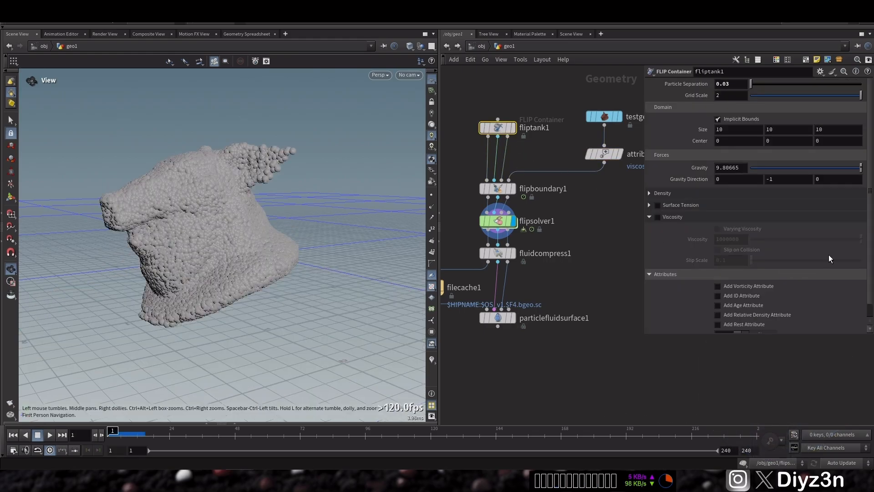
pyautogui.scroll(-2, 829, 258)
pyautogui.click(737, 313)
pyautogui.scroll(-2, 774, 301)
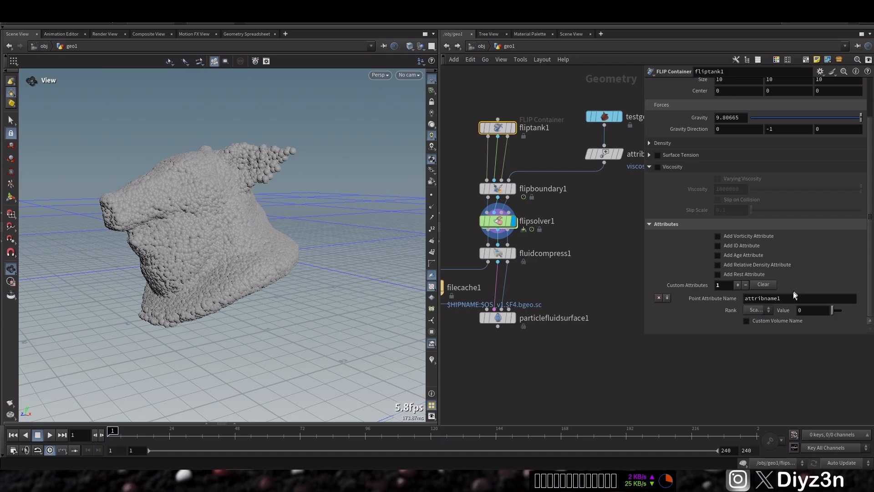
pyautogui.click(615, 157)
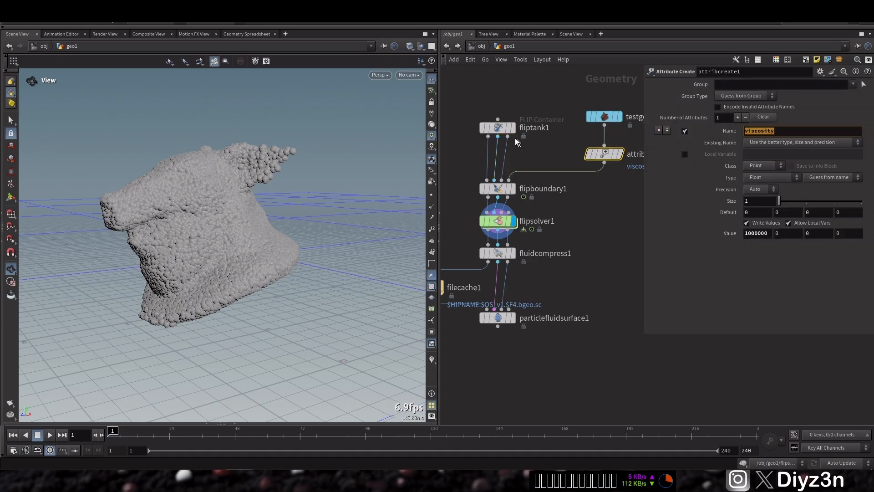
pyautogui.click(498, 129)
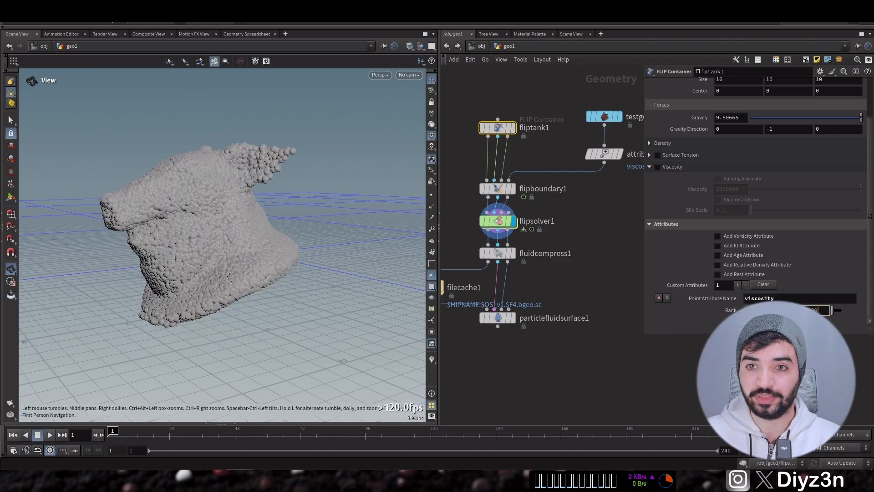
pyautogui.click(49, 435)
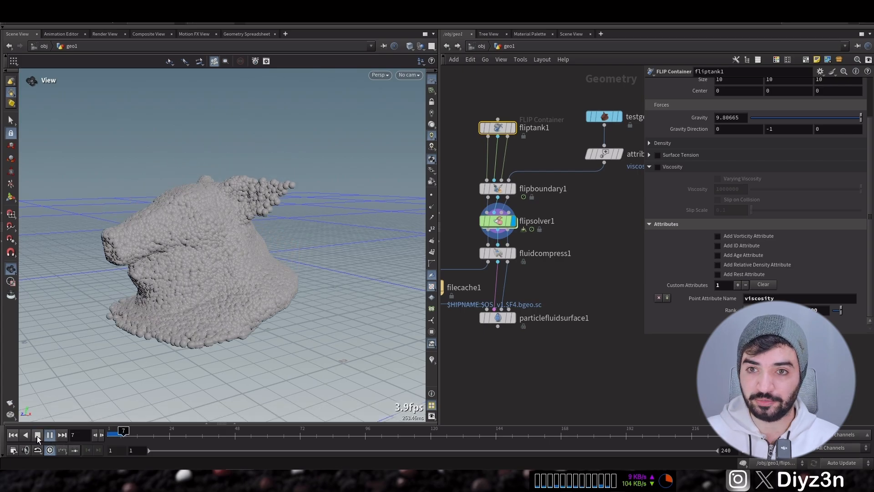
pyautogui.click(38, 435)
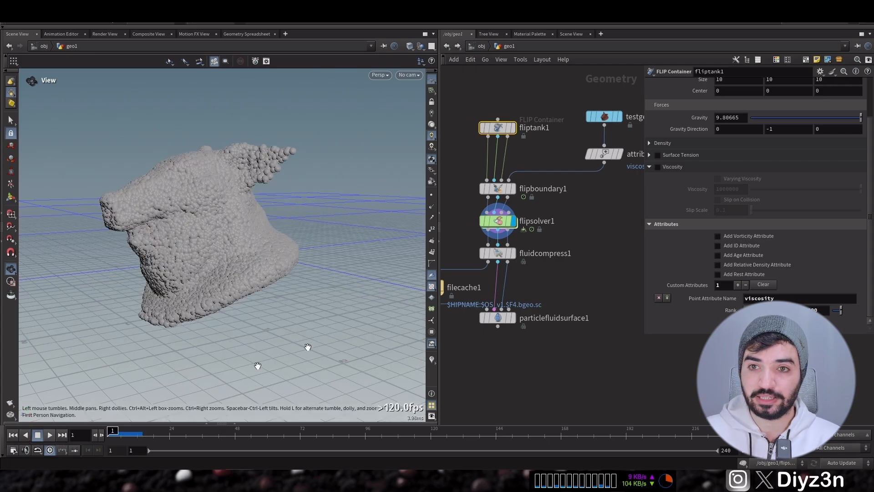
# - Replace the FLIP container's custom attribute with its built-in viscosity, enabled and set to 0, and play the simulation
pyautogui.click(761, 284)
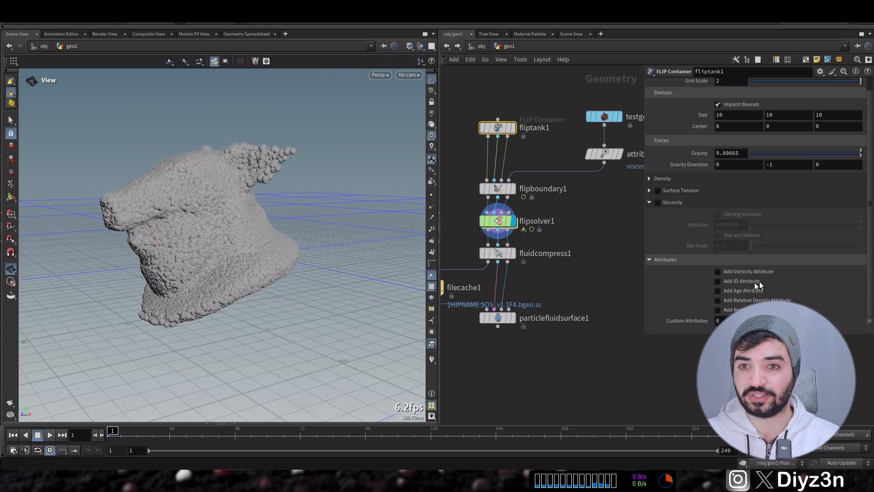
pyautogui.click(658, 202)
pyautogui.press('Return')
pyautogui.click(50, 435)
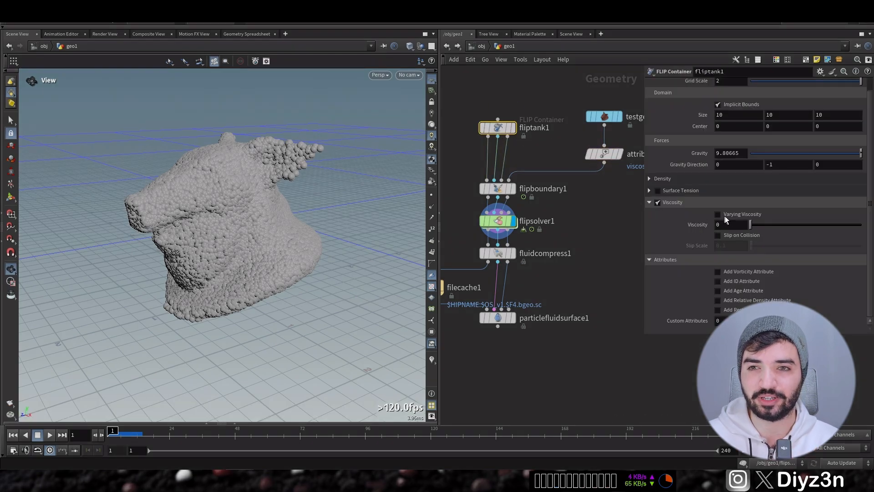
# - Enable Varying Viscosity on the FLIP container, then inspect the simulated pig head and return to the first frame
pyautogui.click(754, 215)
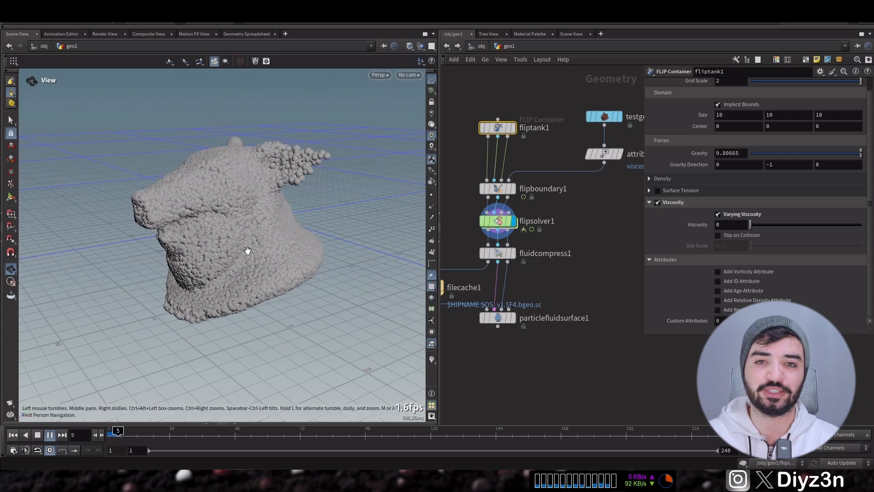
pyautogui.click(38, 435)
pyautogui.moveTo(264, 254); pyautogui.dragTo(282, 184)
pyautogui.click(14, 435)
# - Replace the Attribute Create node below the pig head geometry with a Pyro Source Spread node and space the nodes apart
pyautogui.click(605, 154)
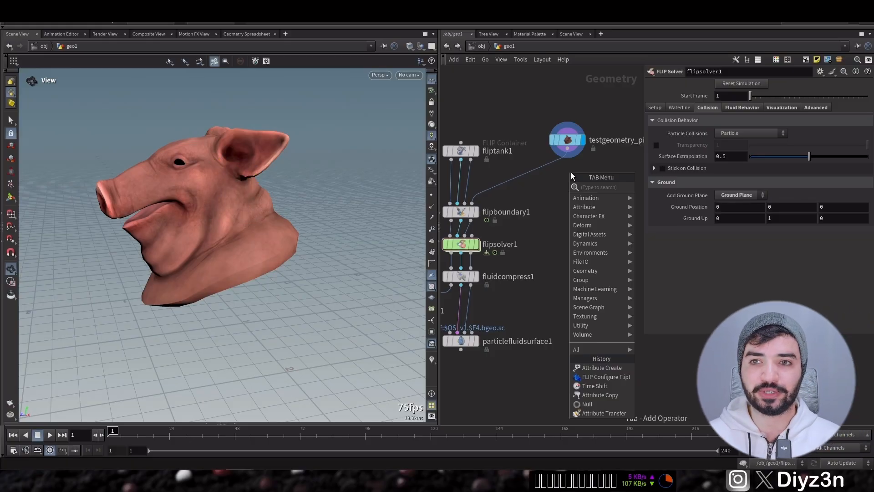
pyautogui.write('spre')
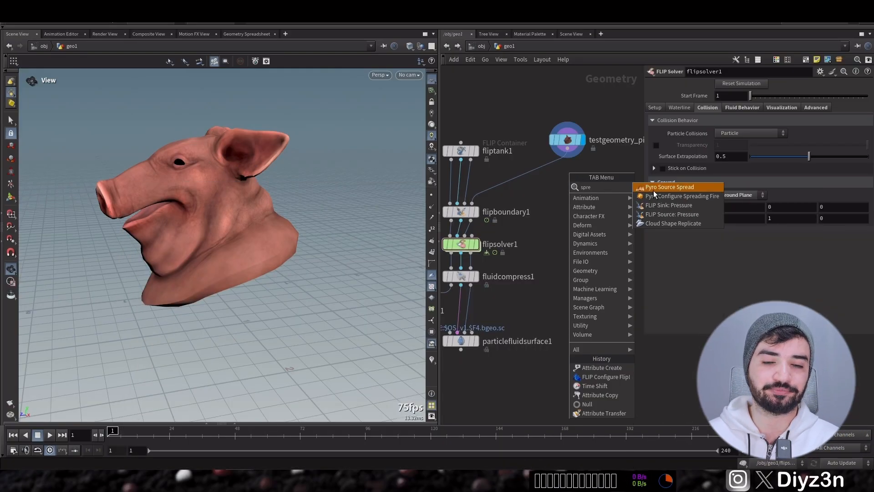
pyautogui.click(653, 190)
pyautogui.click(556, 163)
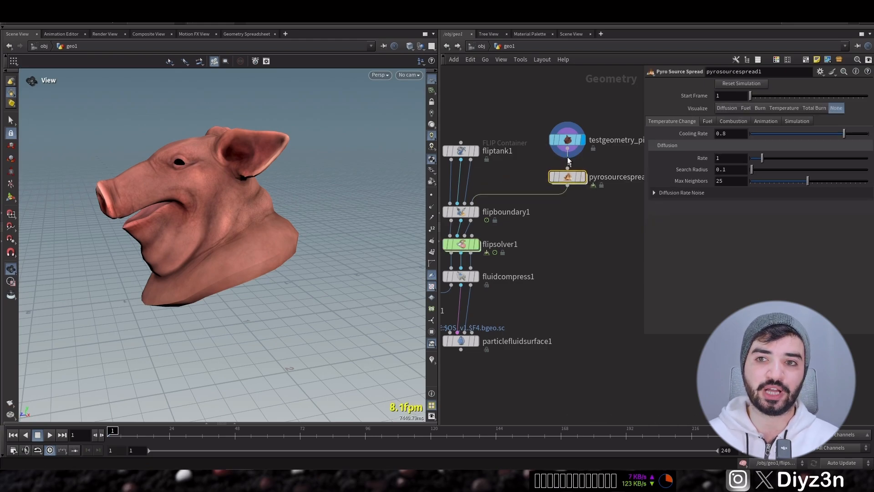
pyautogui.moveTo(568, 141); pyautogui.dragTo(567, 124)
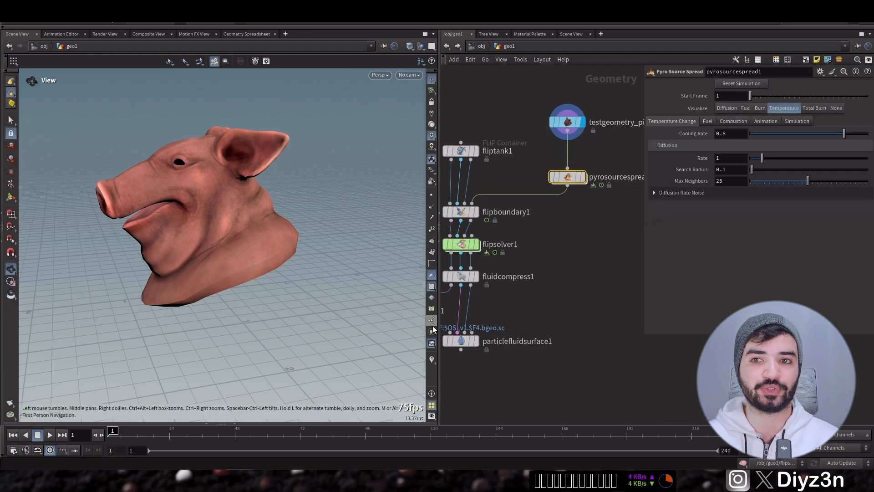
# - Display the Pyro Source Spread result on the pig head with its Temperature visualization active
pyautogui.click(431, 361)
pyautogui.moveTo(231, 193); pyautogui.dragTo(262, 206)
pyautogui.click(760, 108)
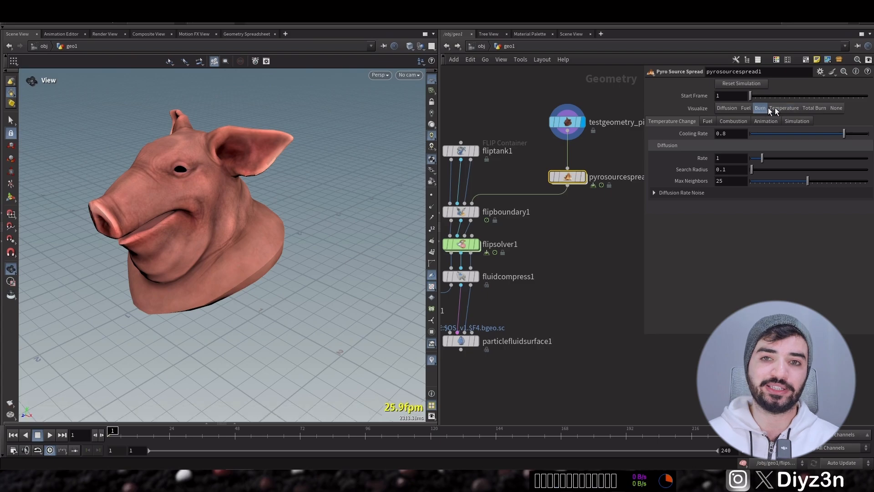
pyautogui.click(582, 177)
# - Insert a Paint a Mask node between the pig head geometry and Pyro Source Spread, and display it
pyautogui.moveTo(568, 124); pyautogui.dragTo(568, 119)
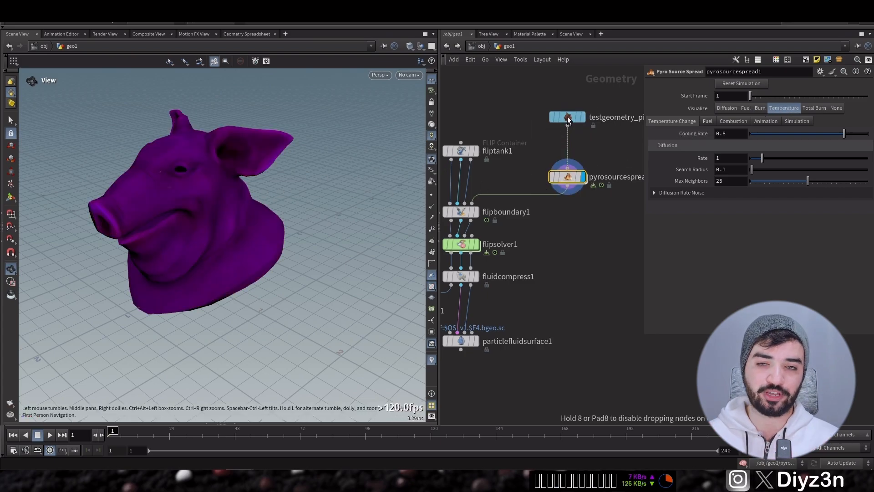
pyautogui.press('Tab')
pyautogui.write('mask')
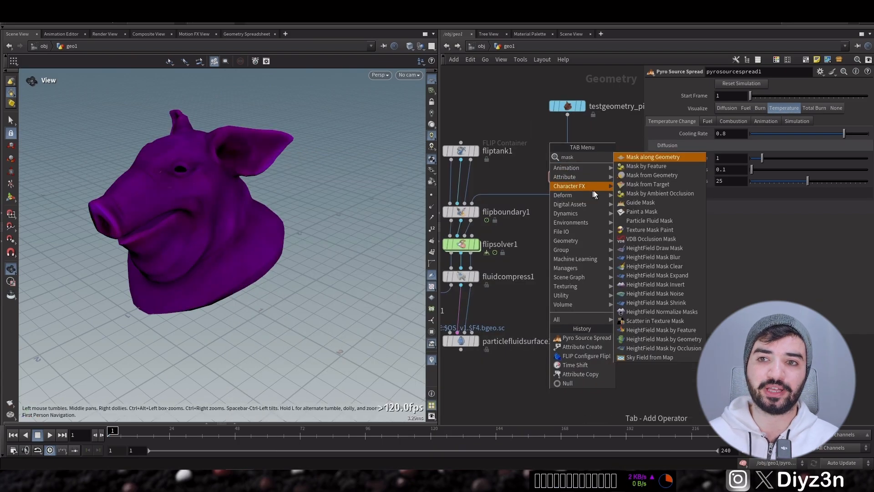
pyautogui.click(642, 211)
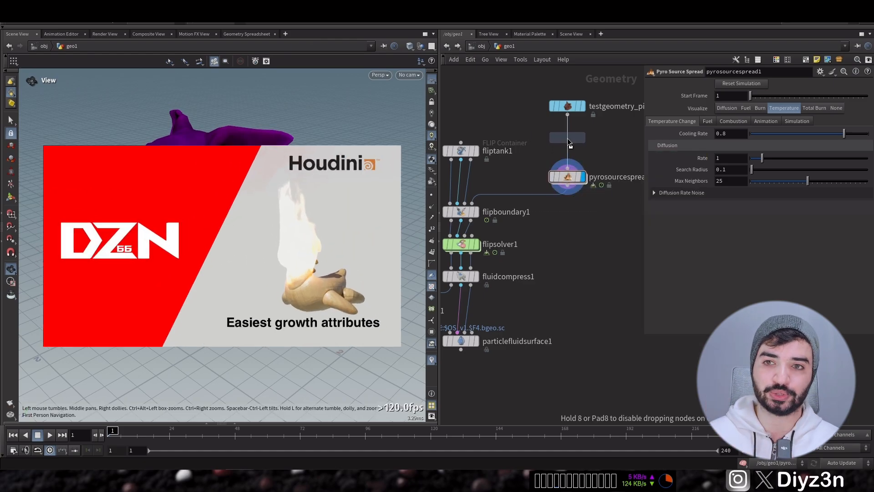
pyautogui.click(583, 141)
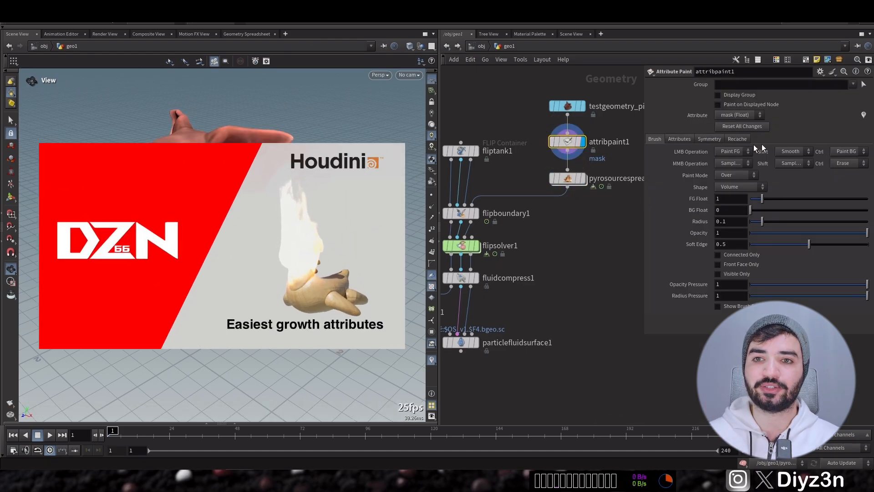
# - Set the painted attribute's name to temperature and paint it onto the tip of the pig's ear
pyautogui.click(679, 139)
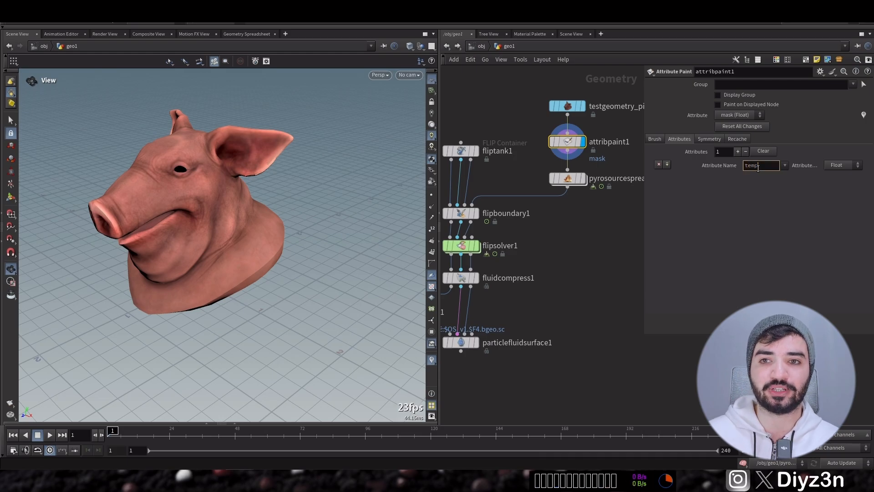
pyautogui.press('Return')
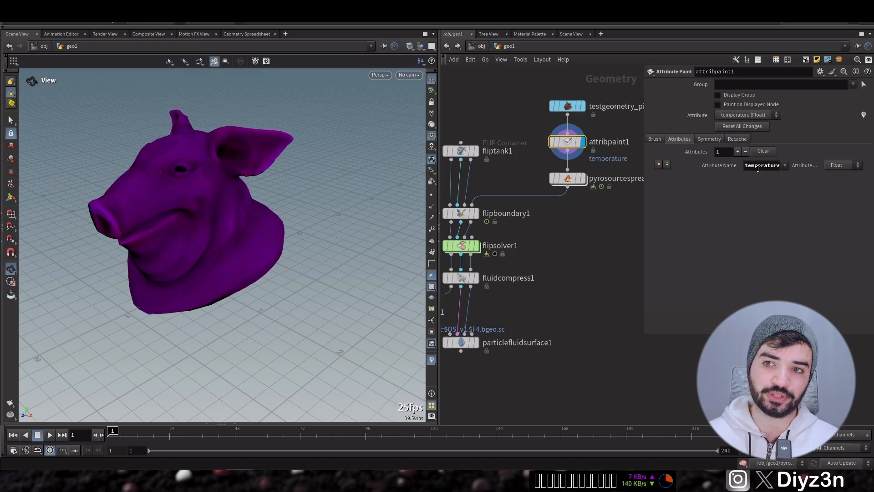
pyautogui.press('Return')
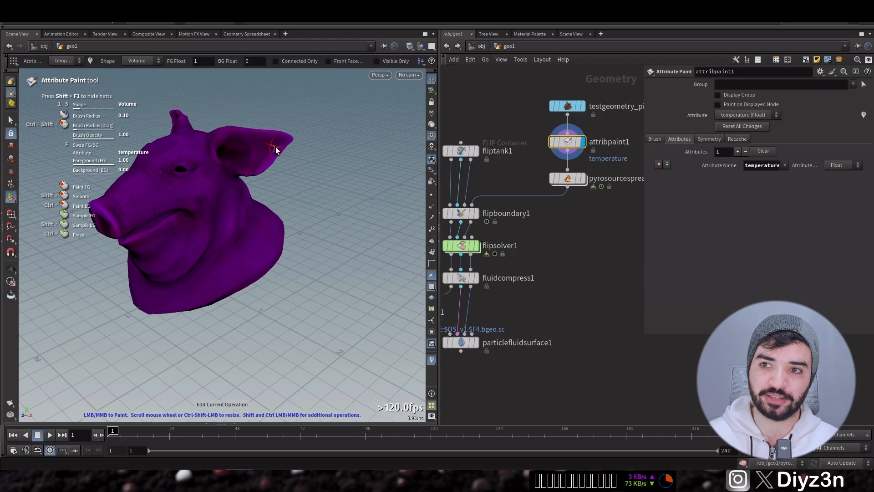
pyautogui.scroll(3, 281, 143)
pyautogui.click(279, 141)
# - Display Pyro Source Spread with Temperature visualized, lower its Cooling Rate to about 0.043, and play the spread
pyautogui.click(568, 178)
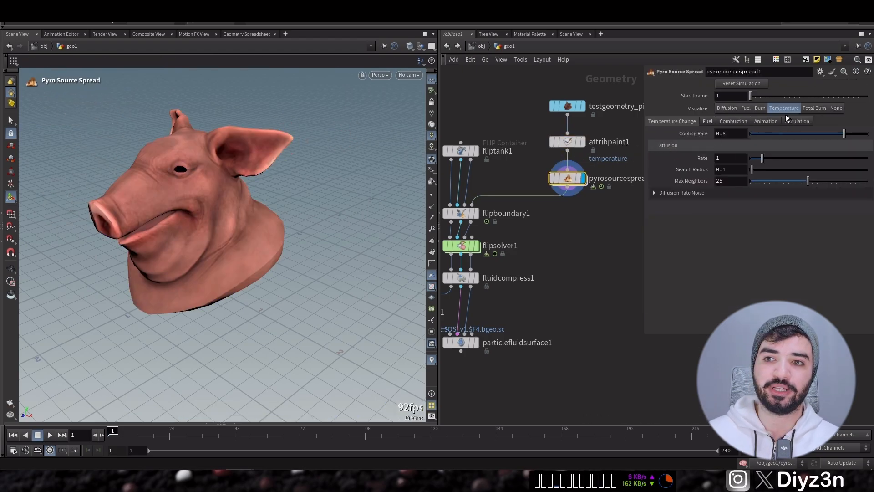
pyautogui.click(760, 108)
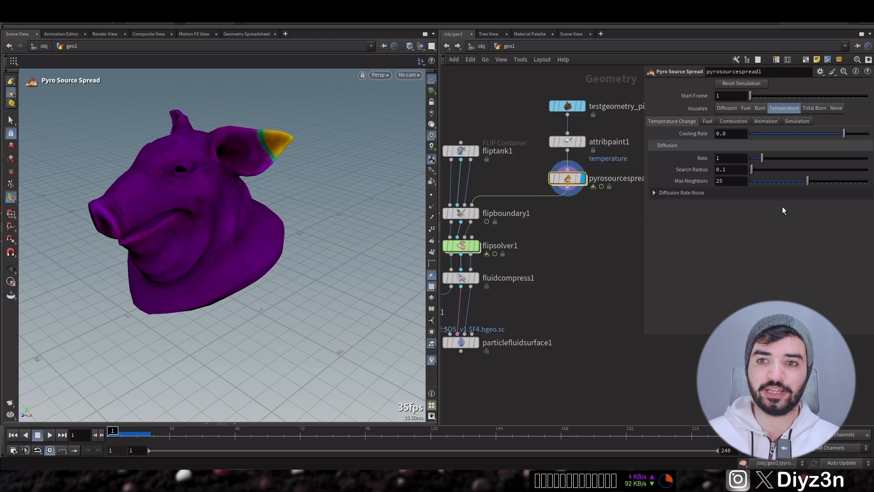
pyautogui.click(755, 133)
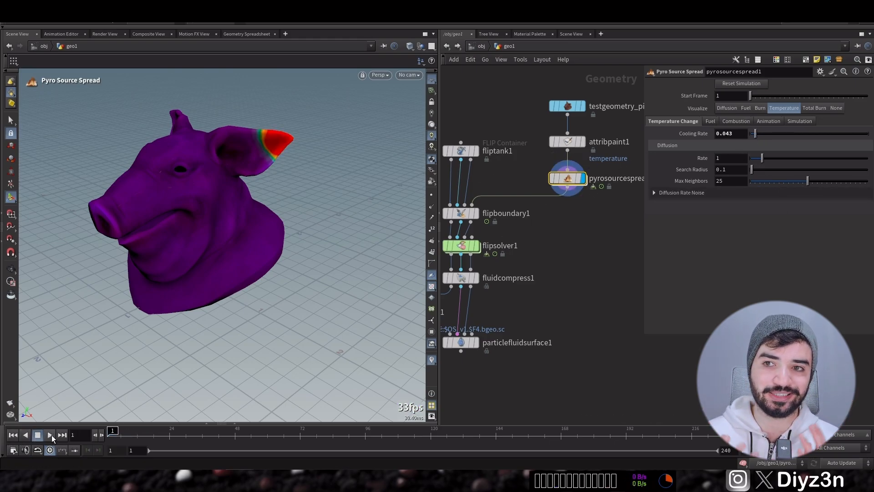
pyautogui.click(50, 435)
pyautogui.click(38, 435)
# - Raise the Initial Fuel of Pyro Source Spread and set its combustion Burn Rate to about 1.75
pyautogui.click(710, 122)
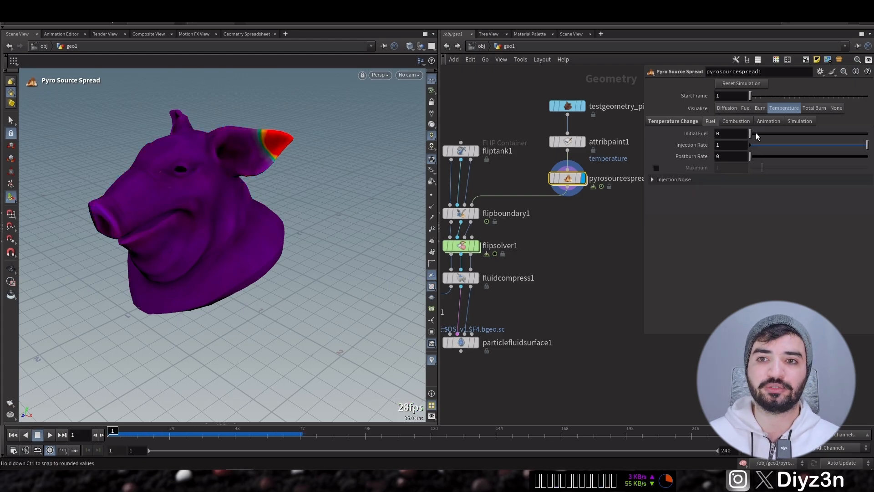
pyautogui.click(734, 122)
pyautogui.moveTo(756, 183); pyautogui.dragTo(770, 183)
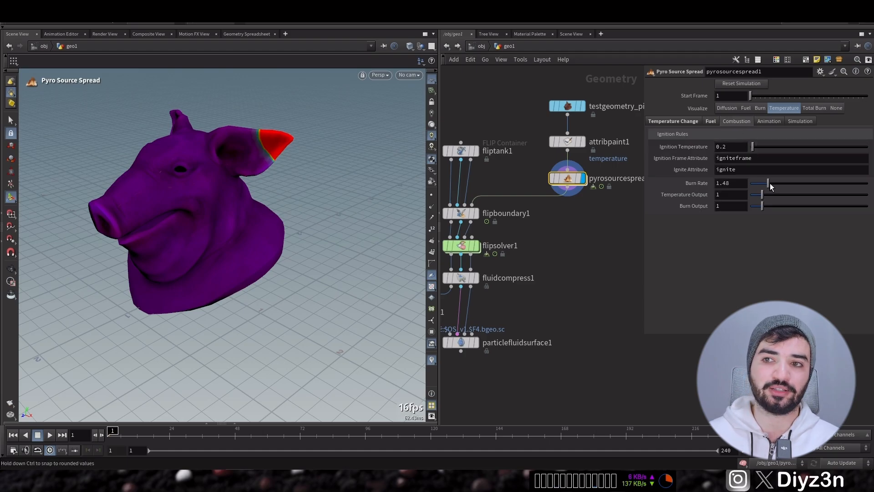
# - Play the temperature spread across the pig head and return to the first frame
pyautogui.click(49, 435)
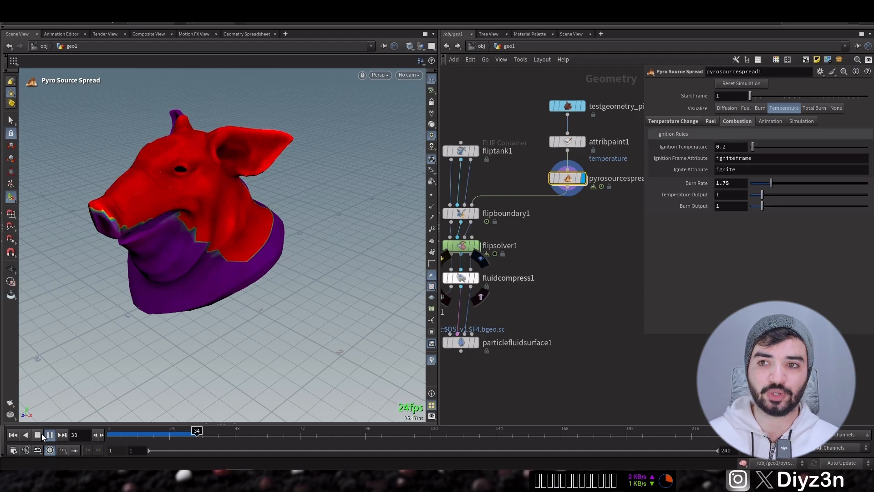
pyautogui.click(42, 433)
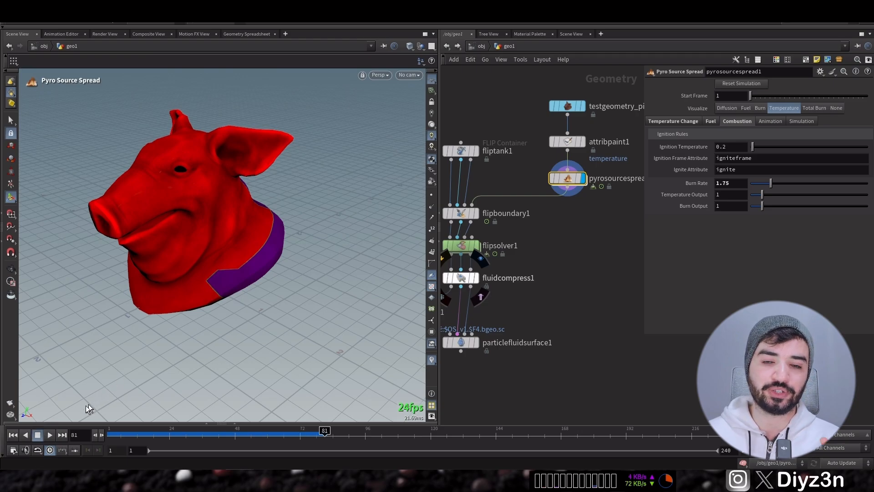
pyautogui.click(16, 437)
# - Make room below Pyro Source Spread, insert an Attribute Remap node between it and the FLIP boundary, and display it
pyautogui.moveTo(571, 200); pyautogui.dragTo(564, 233, button='middle')
pyautogui.moveTo(532, 104); pyautogui.dragTo(575, 186)
pyautogui.click(564, 184)
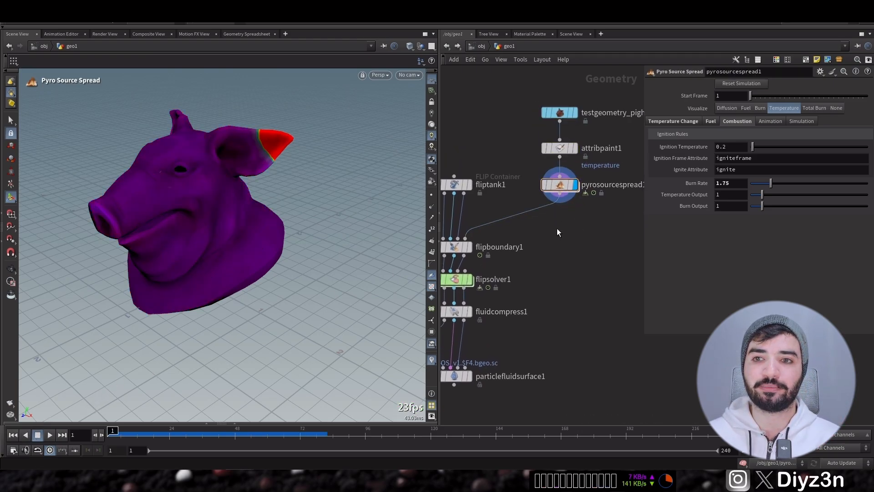
pyautogui.press('Tab')
pyautogui.write('rem')
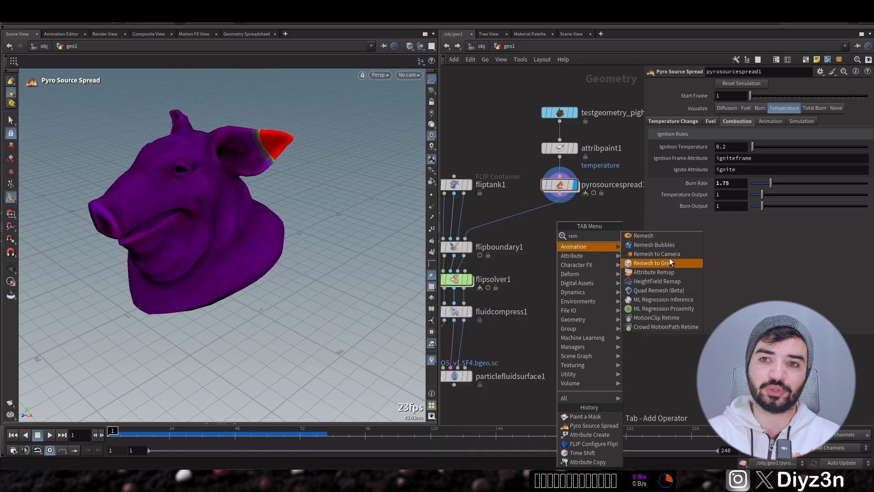
pyautogui.click(656, 272)
pyautogui.click(547, 221)
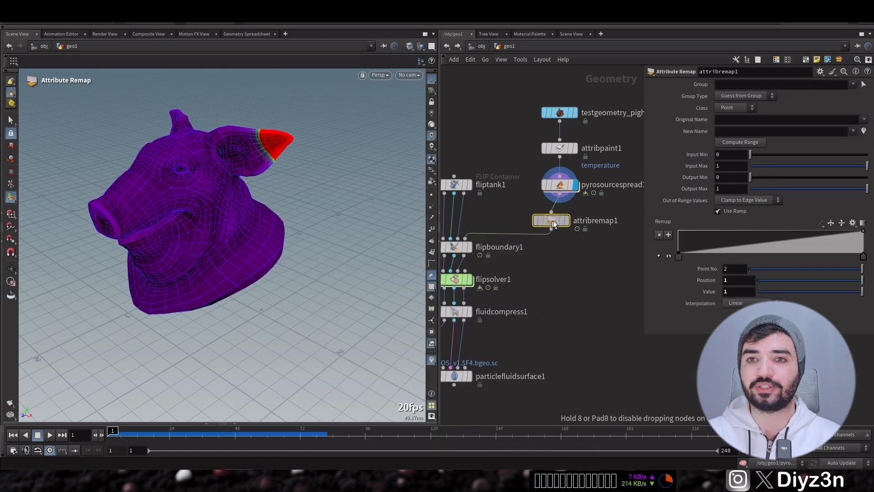
pyautogui.click(574, 221)
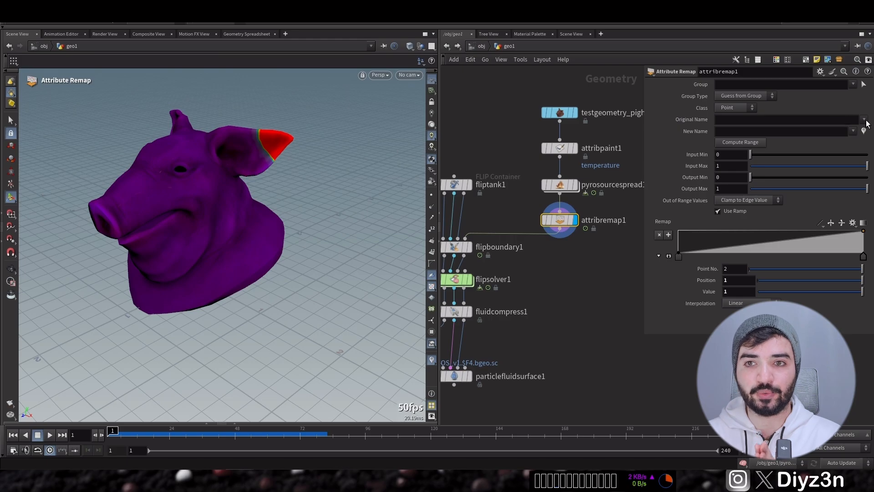
# - Remap the totalburn attribute to a new attribute named viscosity with Output Max 100000
pyautogui.click(865, 120)
pyautogui.click(845, 138)
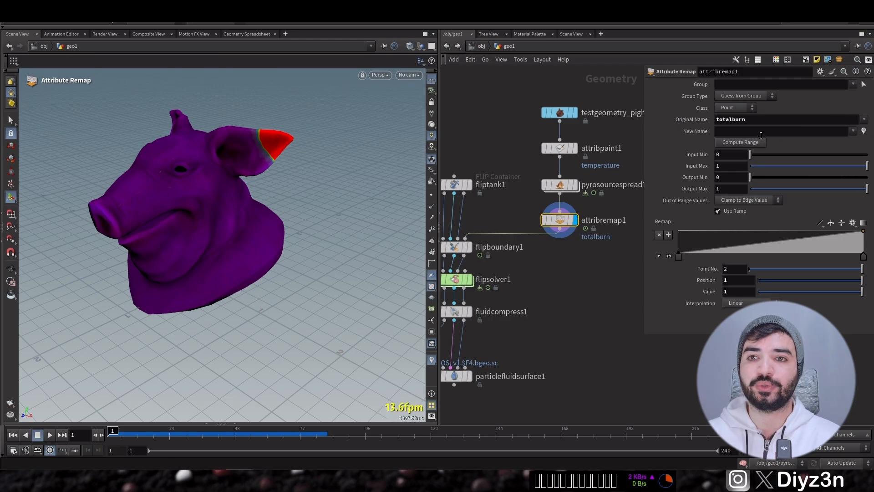
pyautogui.click(776, 123)
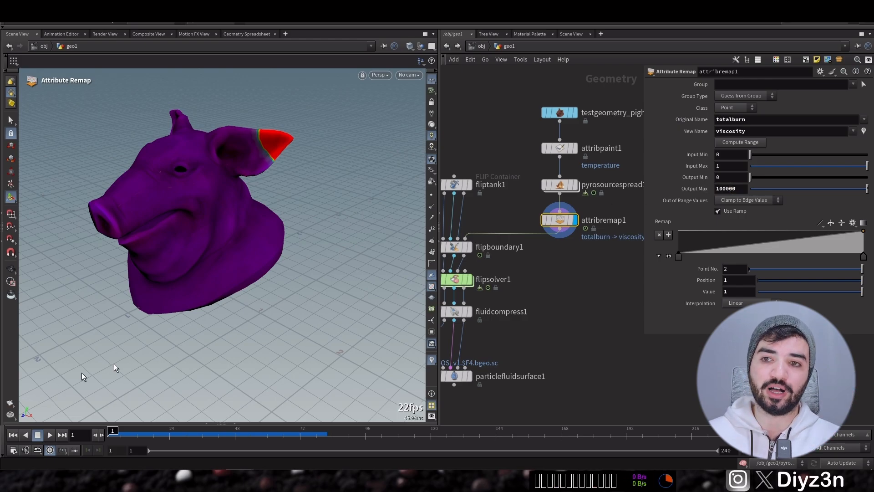
# - Display the FLIP solver, play the simulation to check the remapped viscosity, and return to the first frame
pyautogui.click(469, 280)
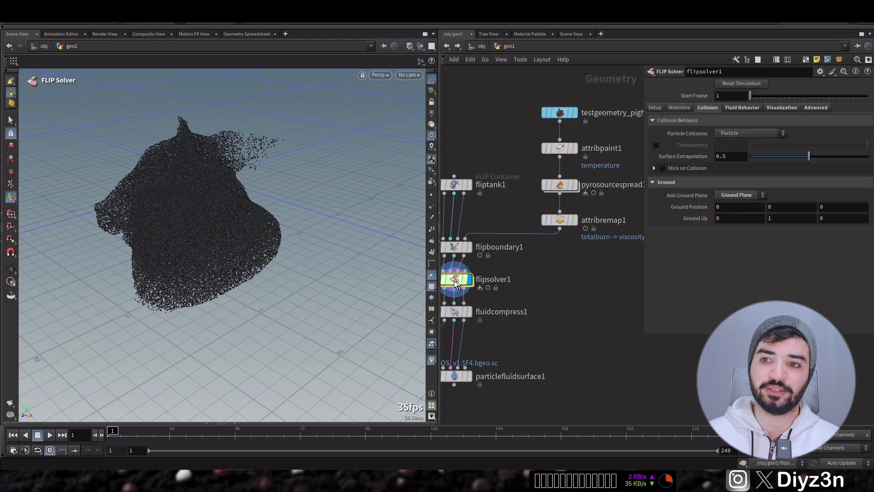
pyautogui.click(45, 434)
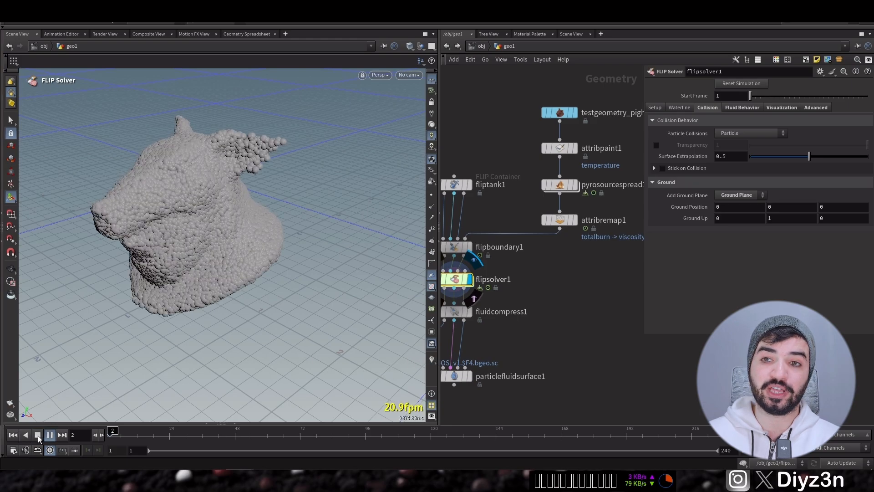
pyautogui.click(38, 436)
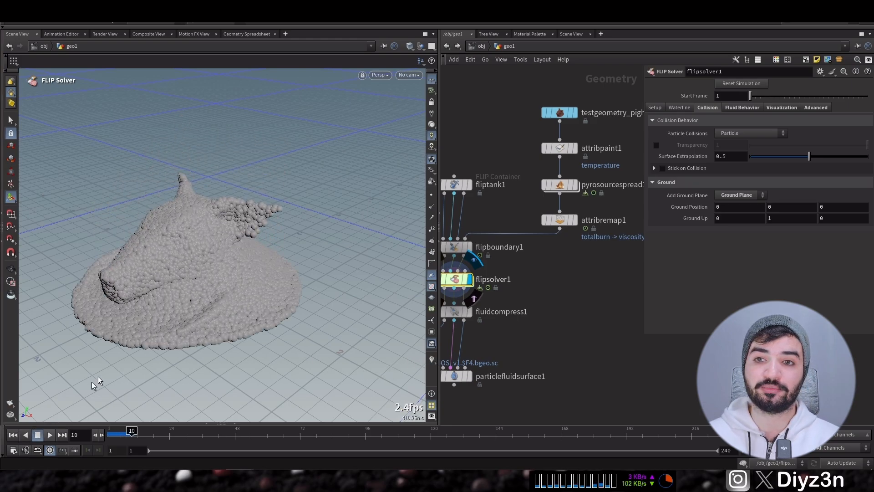
pyautogui.click(12, 436)
# - Invert the Attribute Remap ramp so it runs from 1 at the start down to 0 at the end
pyautogui.click(572, 222)
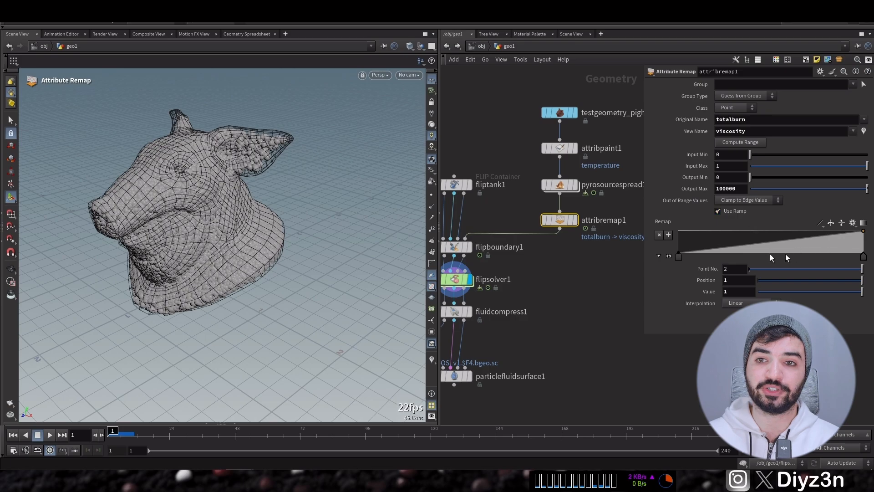
pyautogui.moveTo(679, 252); pyautogui.dragTo(679, 231)
pyautogui.moveTo(862, 233); pyautogui.dragTo(863, 255)
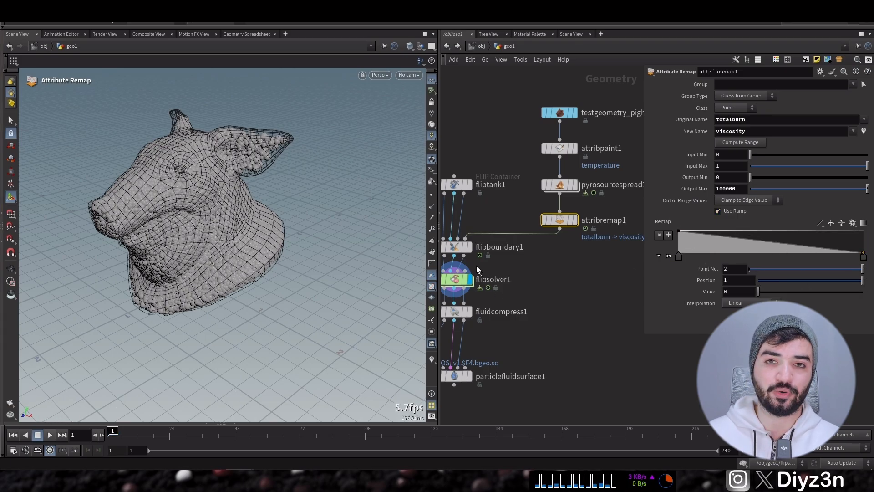
# - Replay the FLIP solver simulation with the inverted ramp, examine the pig head from another angle, and rewind
pyautogui.click(469, 278)
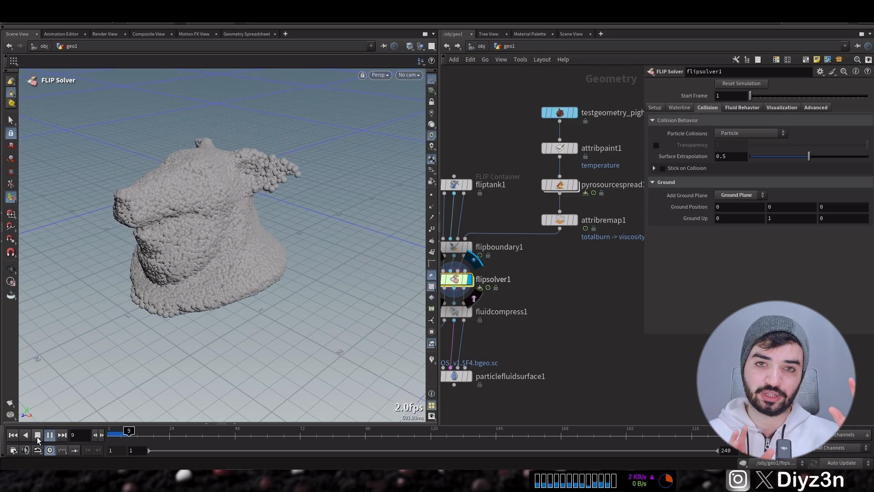
pyautogui.click(37, 436)
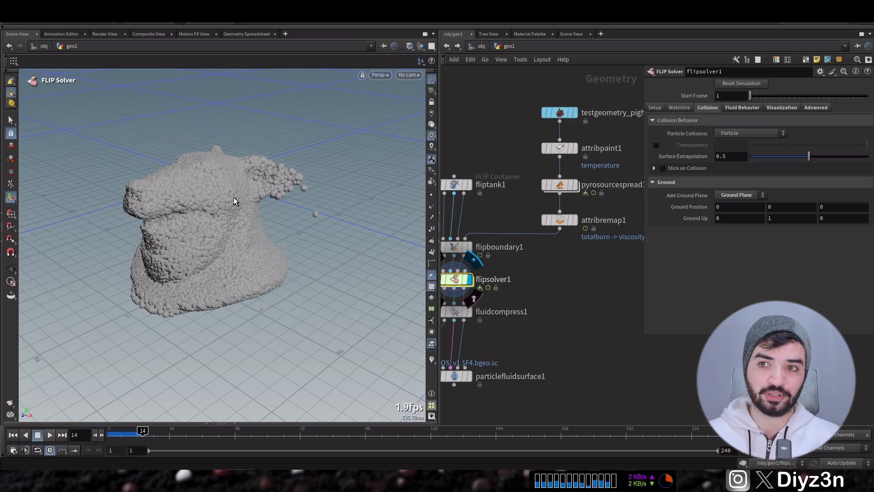
pyautogui.keyDown('alt'); pyautogui.moveTo(261, 198); pyautogui.dragTo(181, 228); pyautogui.keyUp('alt')
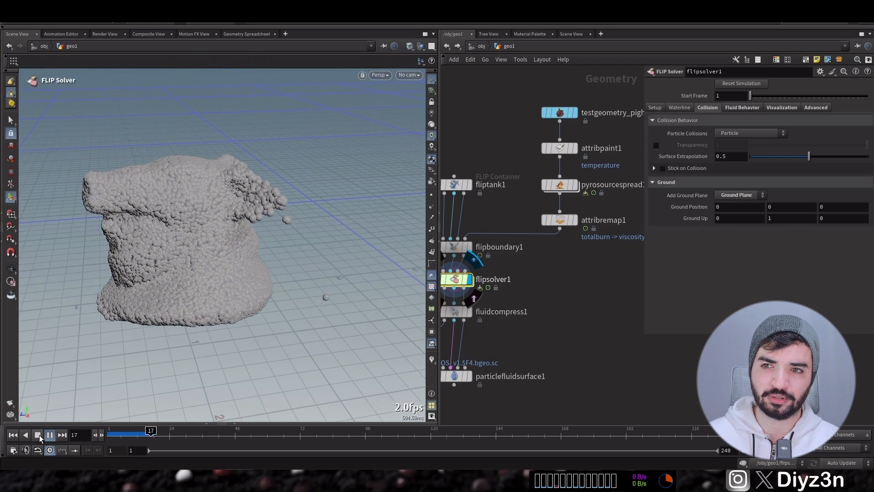
pyautogui.click(13, 435)
pyautogui.click(50, 435)
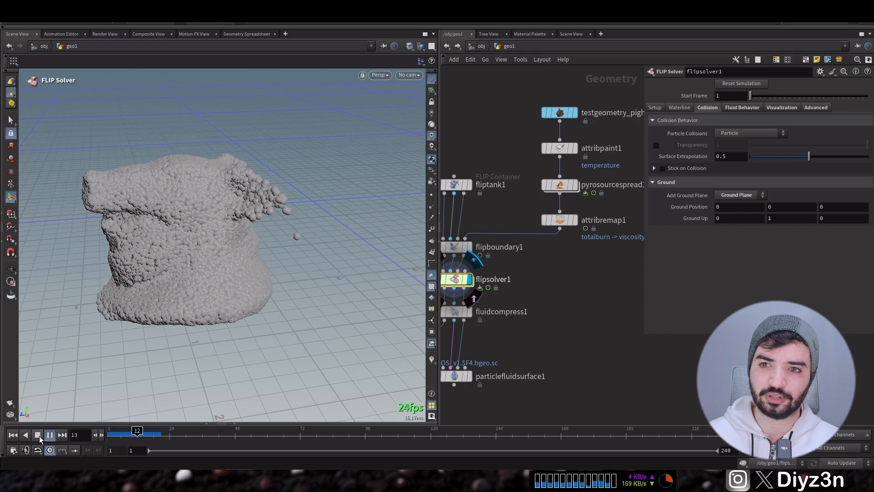
pyautogui.click(13, 435)
# - Visualize the viscosity point attribute on the FLIP solver's particles and play the simulation
pyautogui.keyDown('alt'); pyautogui.moveTo(156, 205); pyautogui.dragTo(214, 214); pyautogui.keyUp('alt')
pyautogui.moveTo(460, 281); pyautogui.dragTo(539, 204, button='middle')
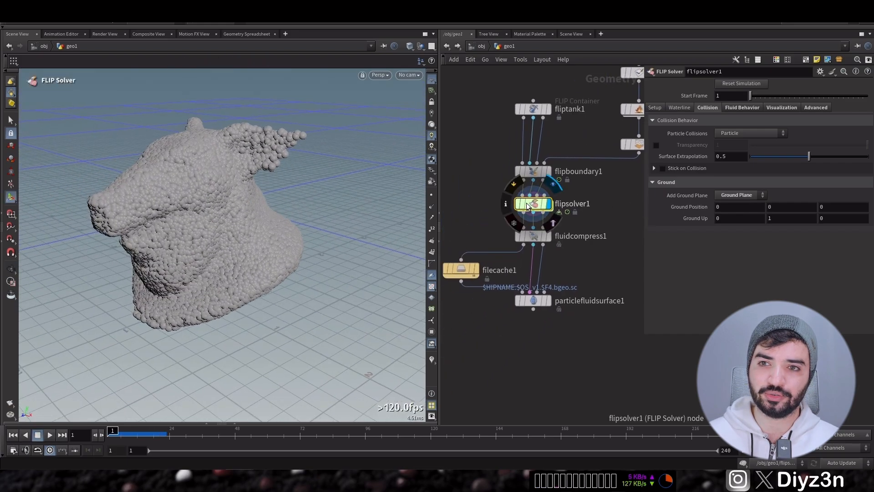
pyautogui.click(432, 360)
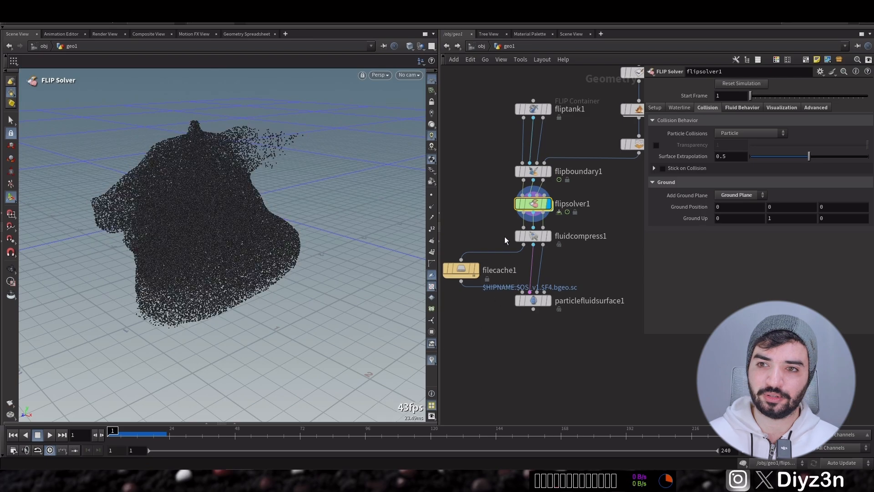
pyautogui.click(513, 216)
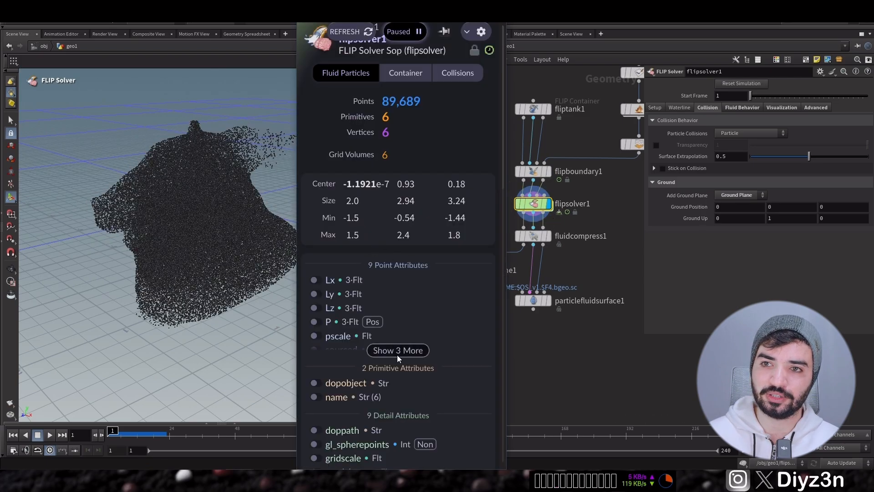
pyautogui.click(398, 352)
pyautogui.click(314, 391)
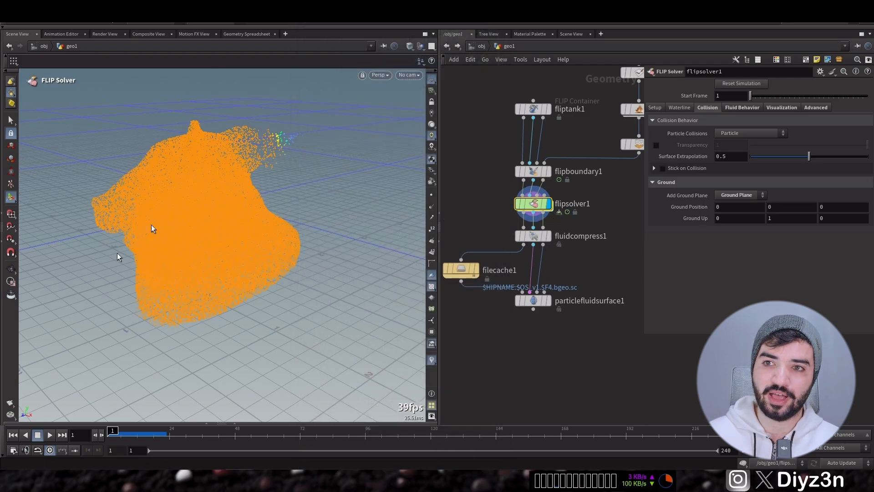
pyautogui.click(49, 435)
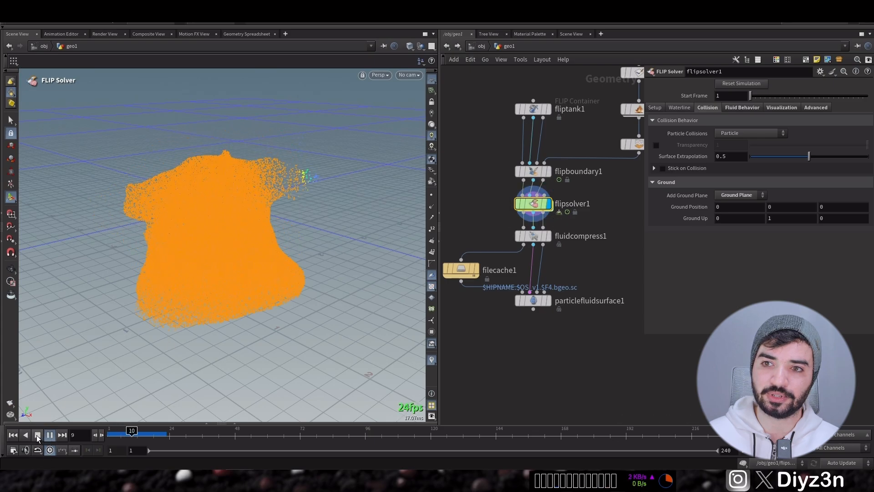
# - Stop and rewind the solver, display the Attribute Remap, play the viscosity spread on the pig head, and rewind to the first frame
pyautogui.press('Escape')
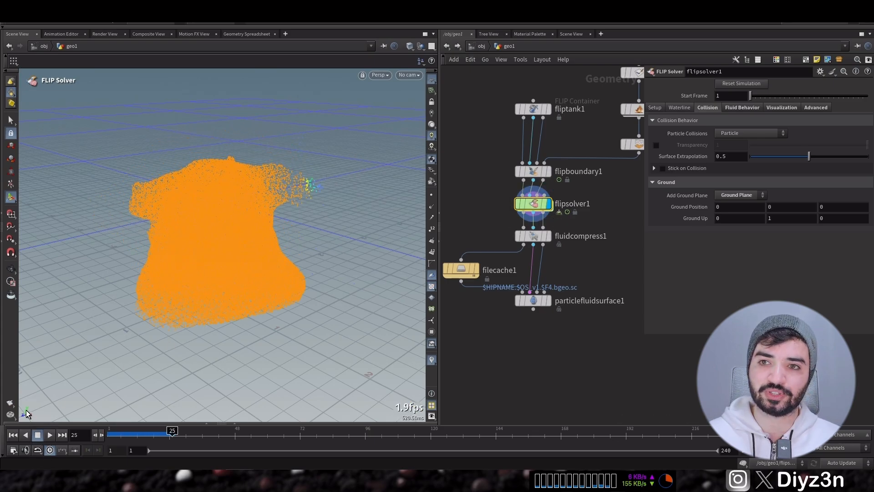
pyautogui.click(12, 435)
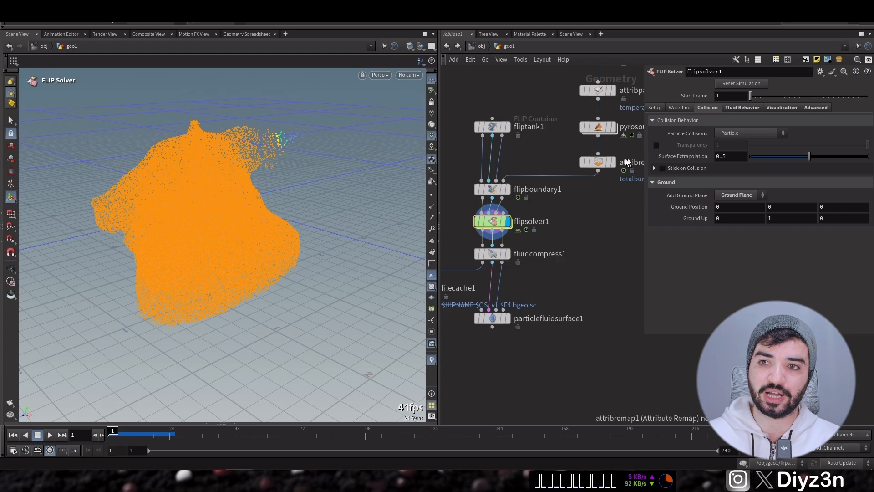
pyautogui.click(598, 162)
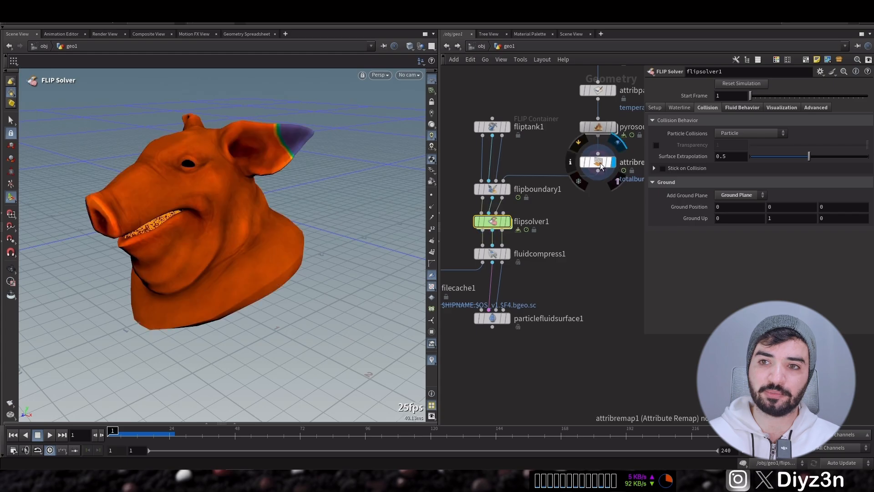
pyautogui.click(50, 435)
pyautogui.click(37, 435)
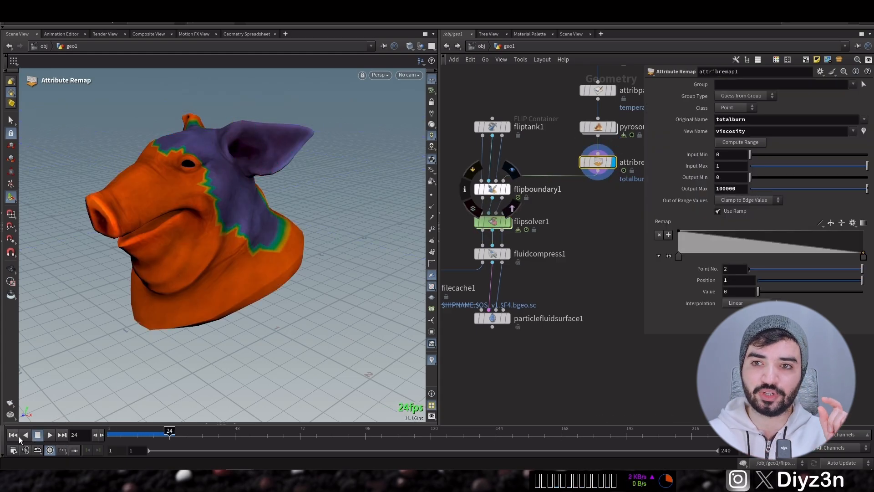
pyautogui.click(15, 436)
# - Move the pig head node up and bypass the Attribute Paint, Pyro Source Spread and Attribute Remap nodes
pyautogui.moveTo(577, 210); pyautogui.dragTo(533, 308, button='middle')
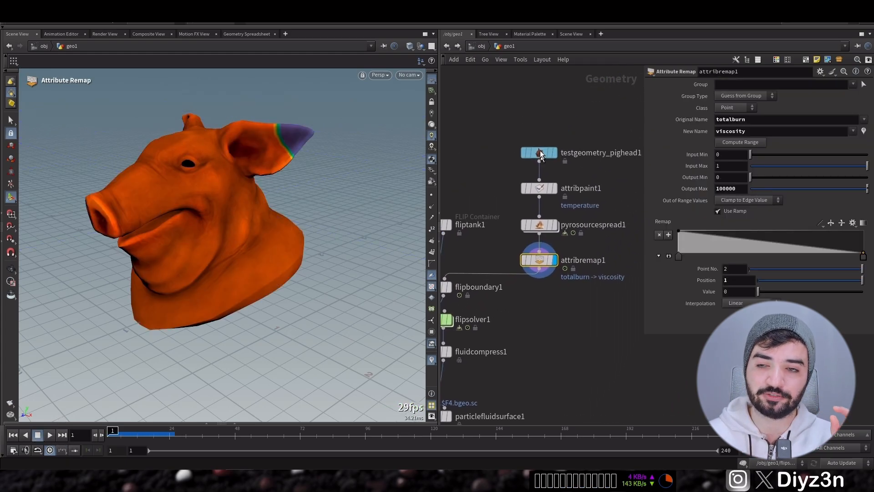
pyautogui.moveTo(540, 154); pyautogui.dragTo(541, 118)
pyautogui.moveTo(587, 287)
pyautogui.mouseDown()
pyautogui.moveTo(523, 177)
pyautogui.moveTo(545, 185)
pyautogui.moveTo(544, 160)
pyautogui.mouseUp()
pyautogui.click(523, 175)
pyautogui.click(553, 283)
# - Add an Attribute Create node after the bypassed Attribute Remap, wired in before the FLIP boundary
pyautogui.press('Tab')
pyautogui.write('cre')
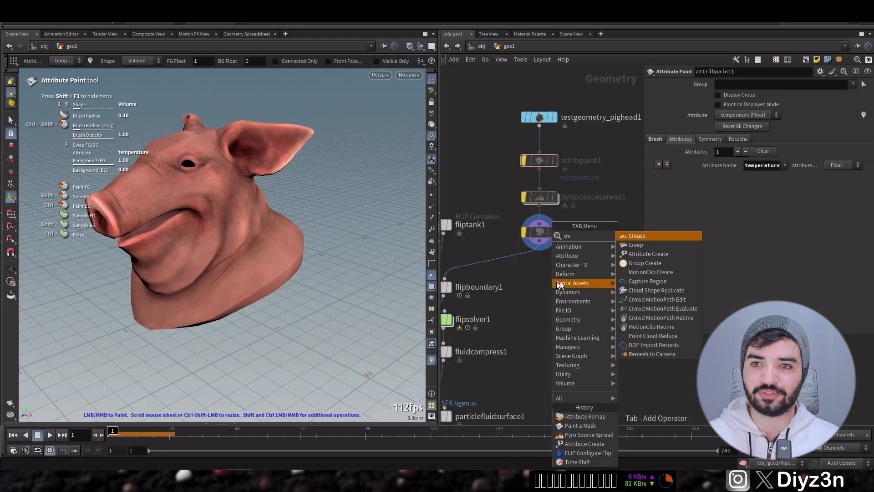
pyautogui.click(656, 254)
pyautogui.click(532, 269)
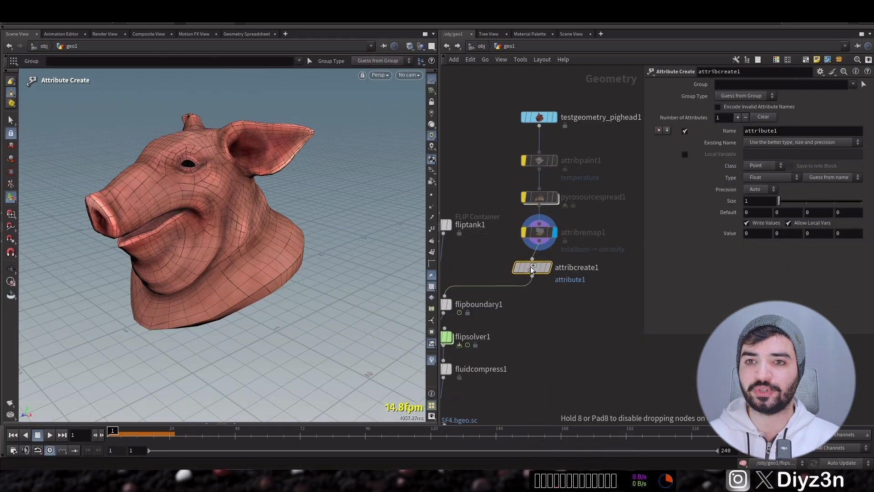
# - Name the created attribute viscosity, give it a value of 100000, and display the Attribute Create node
pyautogui.doubleClick(773, 132)
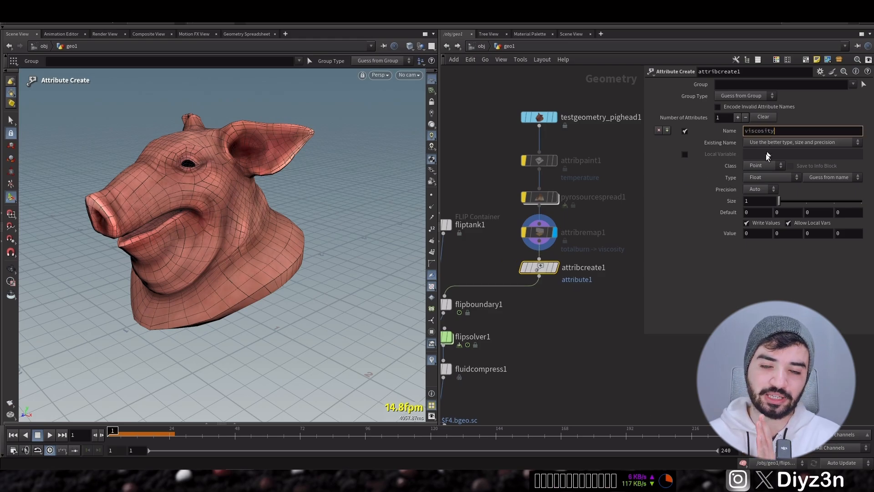
pyautogui.click(756, 233)
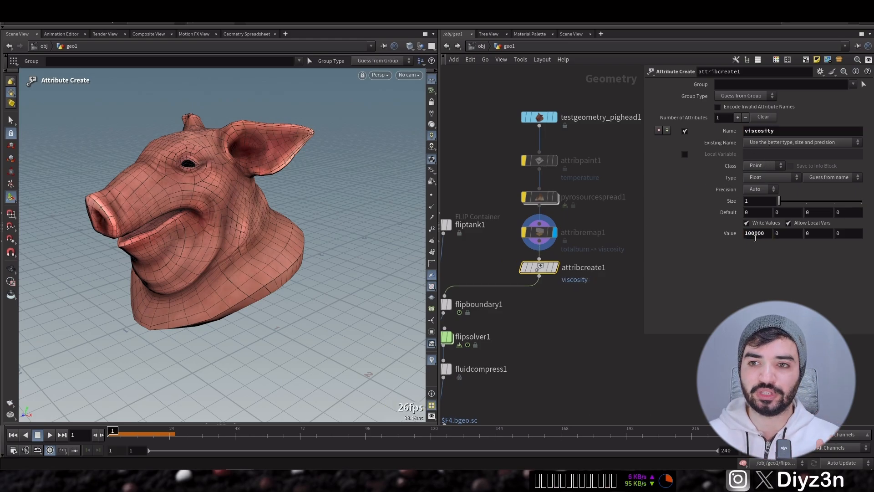
pyautogui.click(555, 268)
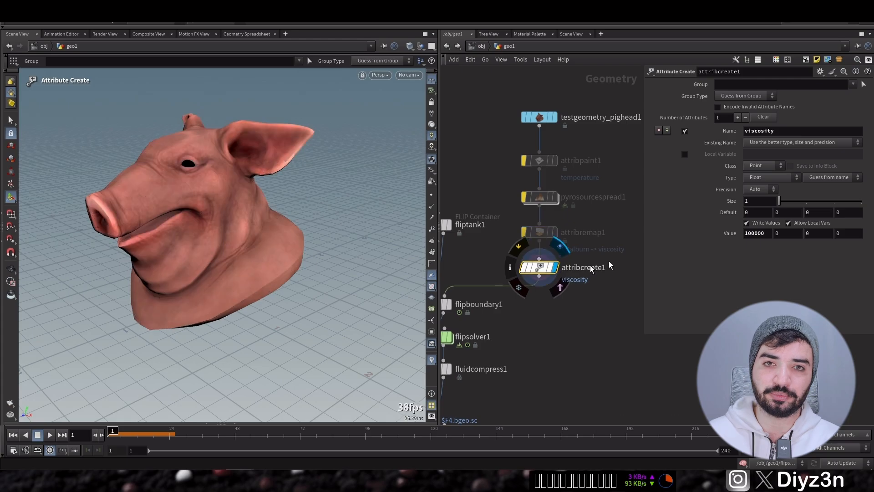
# - Animate the Attribute Create's viscosity value with keyframes at frame 1 (100000) and frame 13, and return to the first frame
pyautogui.keyDown('alt'); pyautogui.click(754, 233); pyautogui.keyUp('alt')
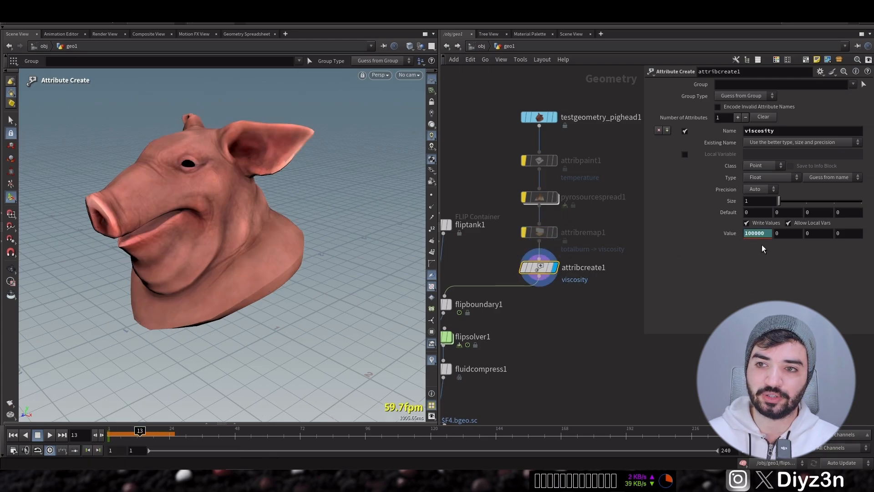
pyautogui.press('Return')
pyautogui.click(729, 234)
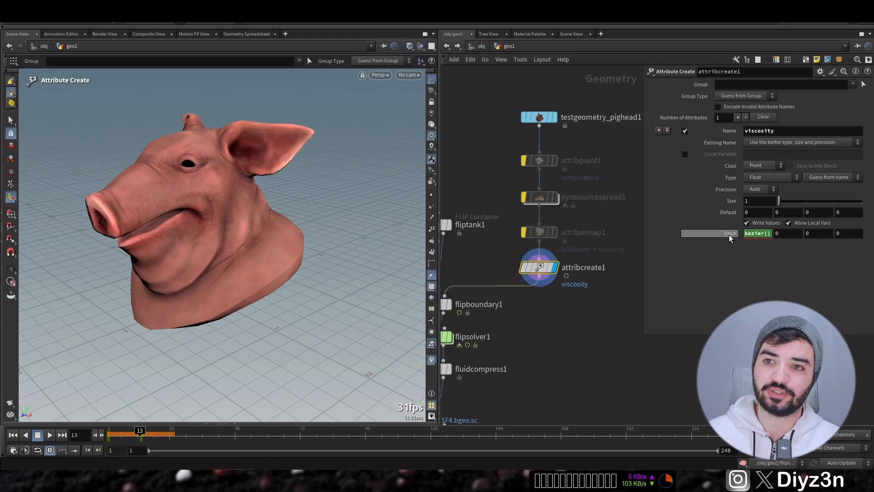
pyautogui.click(729, 234)
pyautogui.moveTo(140, 436); pyautogui.dragTo(109, 436)
pyautogui.moveTo(528, 347); pyautogui.dragTo(568, 271, button='middle')
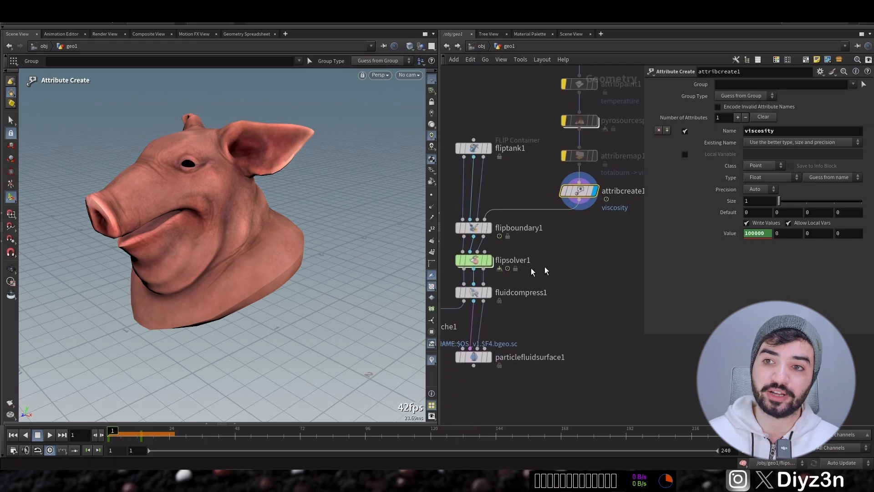
# - Display the FLIP solver without the viscosity visualization, play the simulation with the keyframed viscosity, and rewind
pyautogui.click(490, 261)
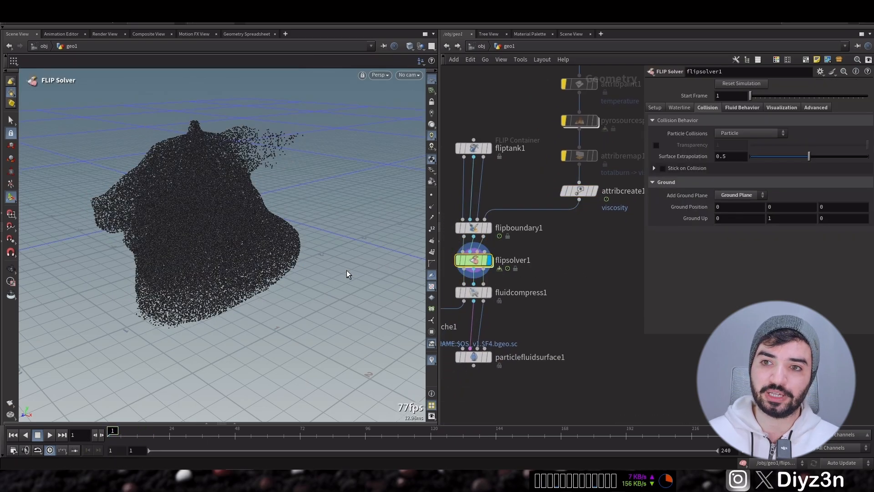
pyautogui.click(433, 358)
pyautogui.click(52, 436)
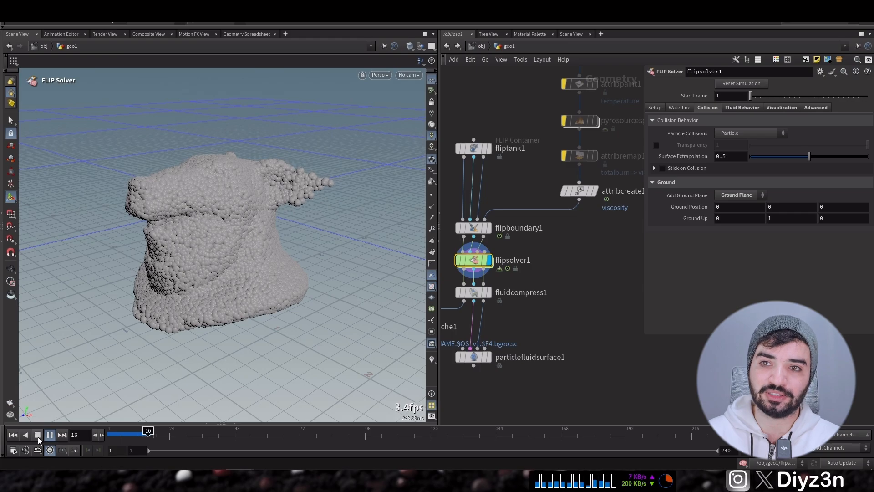
pyautogui.click(37, 437)
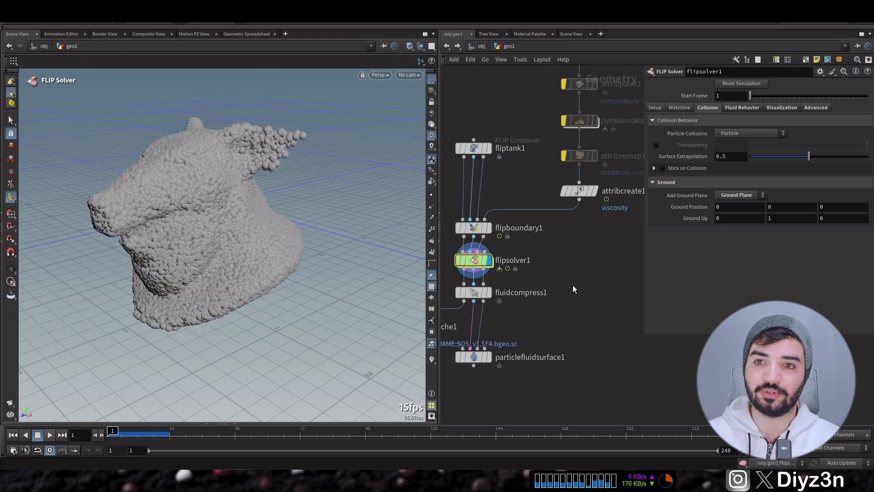
# - Check the FLIP Container's viscosity settings and try simulating with Solve Viscosity with Adaptivity turned off on the FLIP solver
pyautogui.click(474, 148)
pyautogui.scroll(-5, 751, 228)
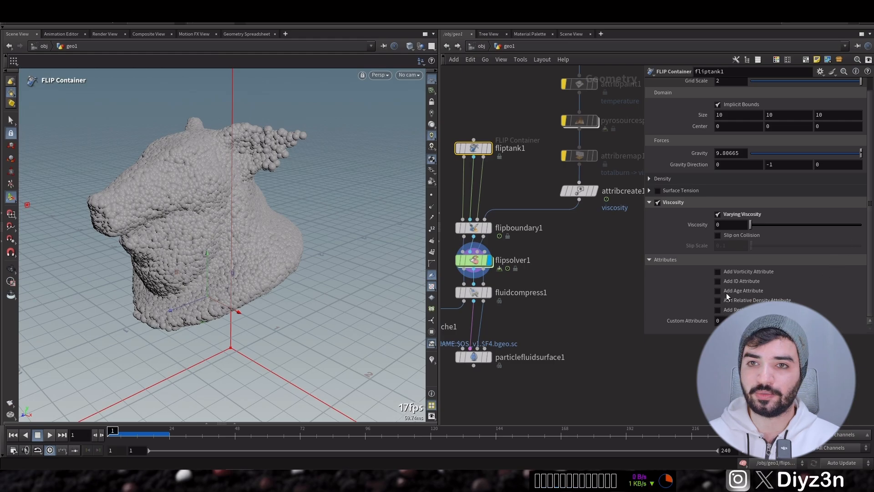
pyautogui.click(473, 260)
pyautogui.click(809, 107)
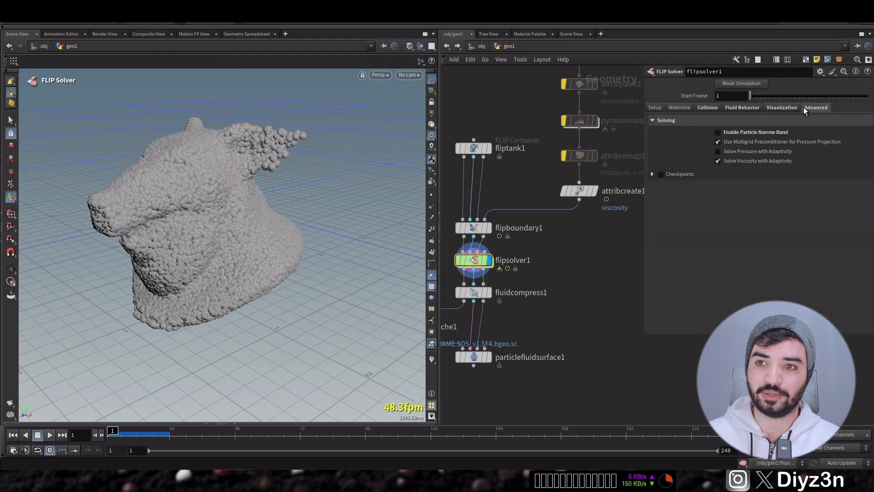
pyautogui.click(741, 162)
pyautogui.click(43, 435)
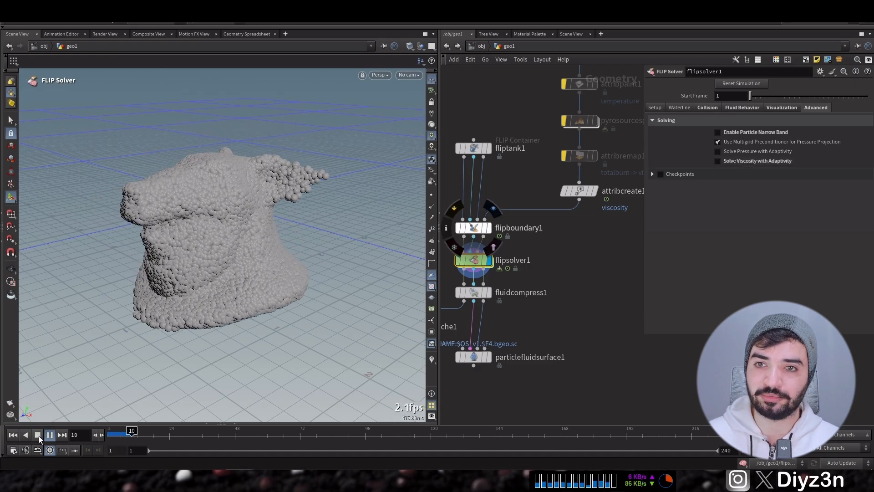
pyautogui.click(39, 436)
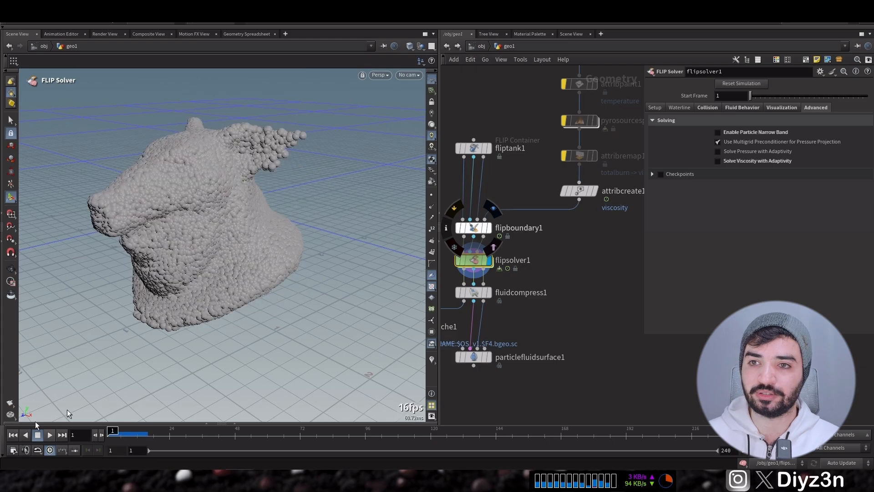
# - Turn on Enable Particle Narrow Band and Solve Viscosity with Adaptivity, and test a replay with Solve Pressure with Adaptivity before disabling that option again
pyautogui.click(745, 158)
pyautogui.click(732, 133)
pyautogui.click(728, 152)
pyautogui.press('Up')
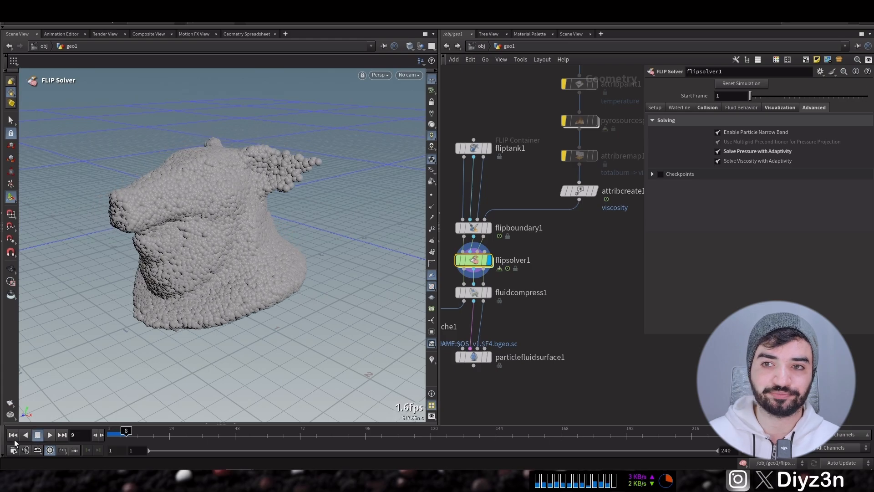
pyautogui.click(37, 435)
pyautogui.click(718, 151)
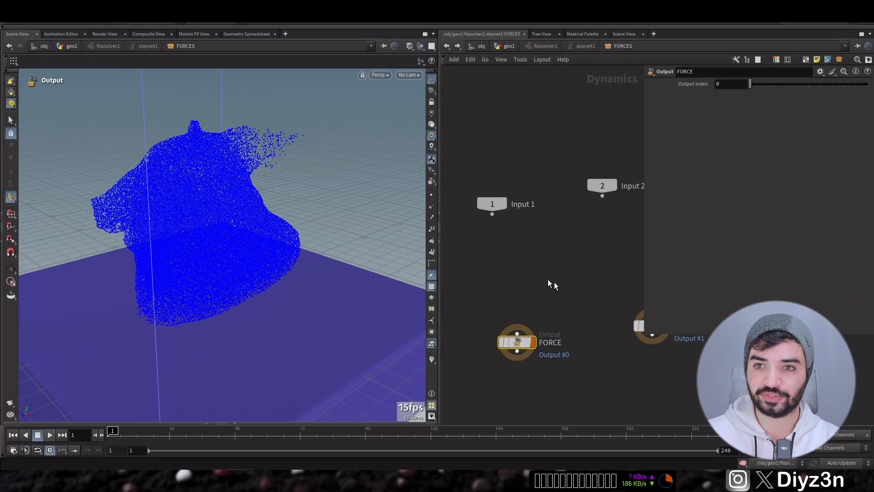
# - Add a POP Wrangle wired into the FORCE output inside the FLIP solver's FORCES network
pyautogui.moveTo(554, 283)
pyautogui.mouseDown(button='middle')
pyautogui.moveTo(511, 275)
pyautogui.moveTo(561, 278)
pyautogui.mouseUp(button='middle')
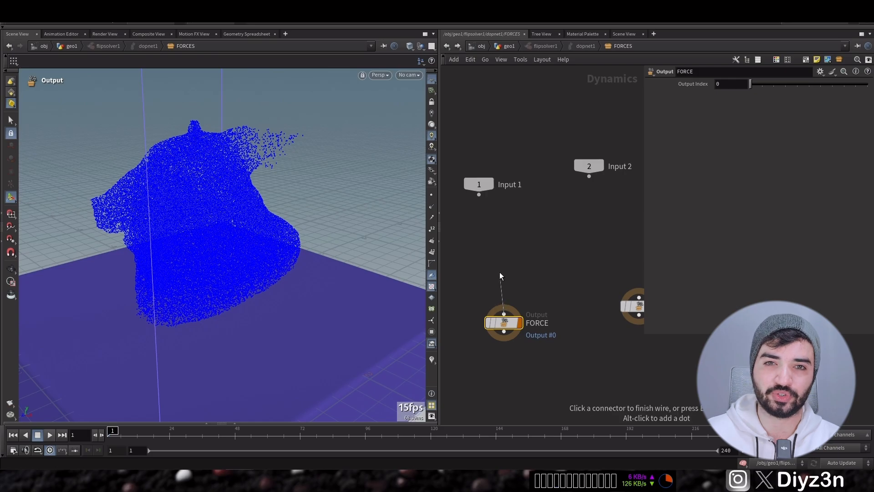
pyautogui.press('Tab')
pyautogui.write('wr')
pyautogui.click(588, 218)
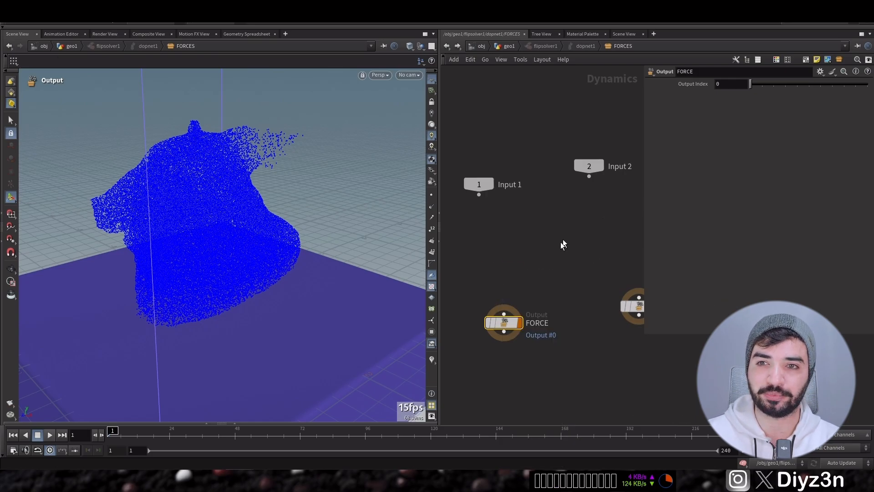
pyautogui.click(503, 273)
# - Write f@viscosity = 0; in the POP Wrangle, play the simulation briefly, and stop it
pyautogui.click(730, 161)
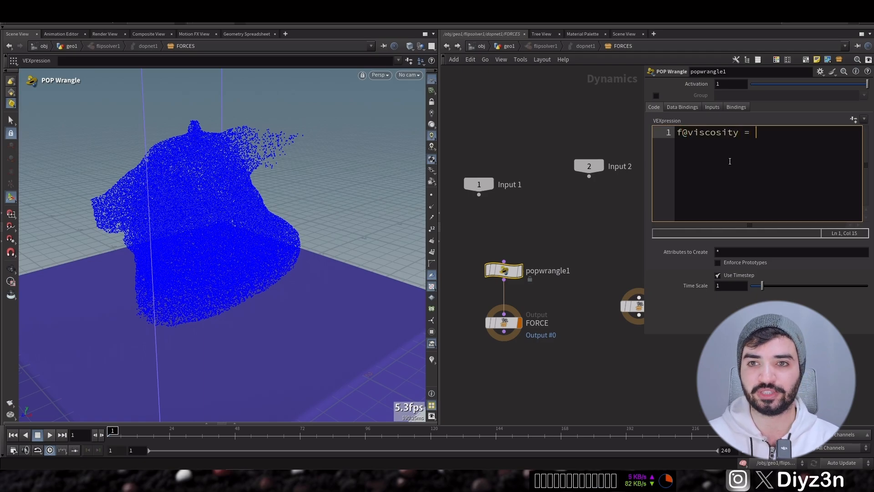
pyautogui.click(49, 435)
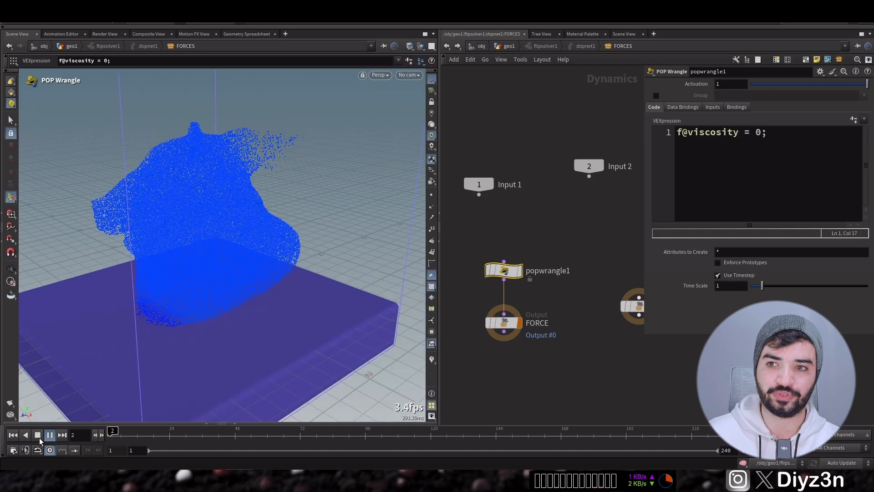
pyautogui.click(39, 435)
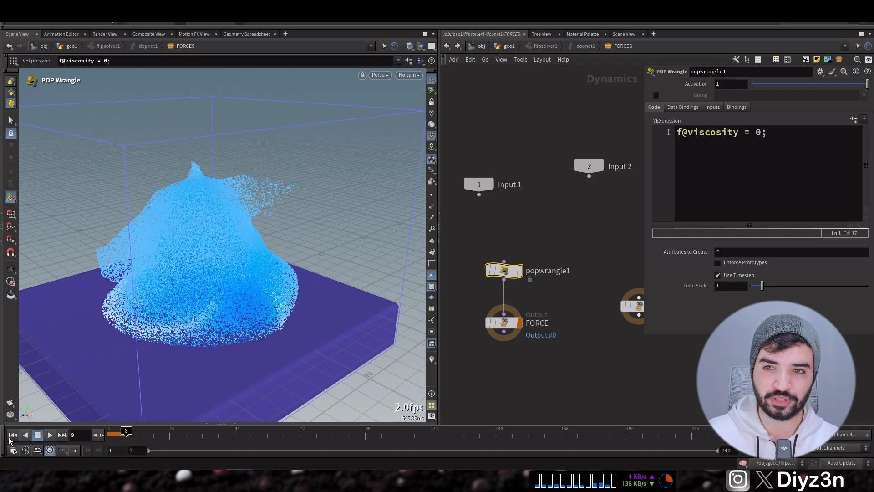
# - Pin the scene view to the FLIP solver at geo1 level and reopen the FORCES network in the network editor
pyautogui.click(510, 47)
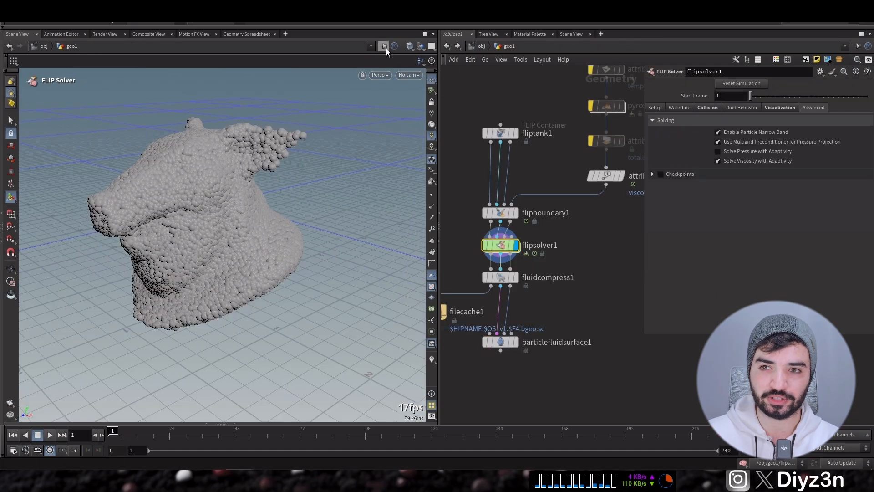
pyautogui.click(449, 46)
# - Change the POP Wrangle expression to f@viscosity = 1000000;, play the simulation, and rewind to the first frame
pyautogui.click(758, 137)
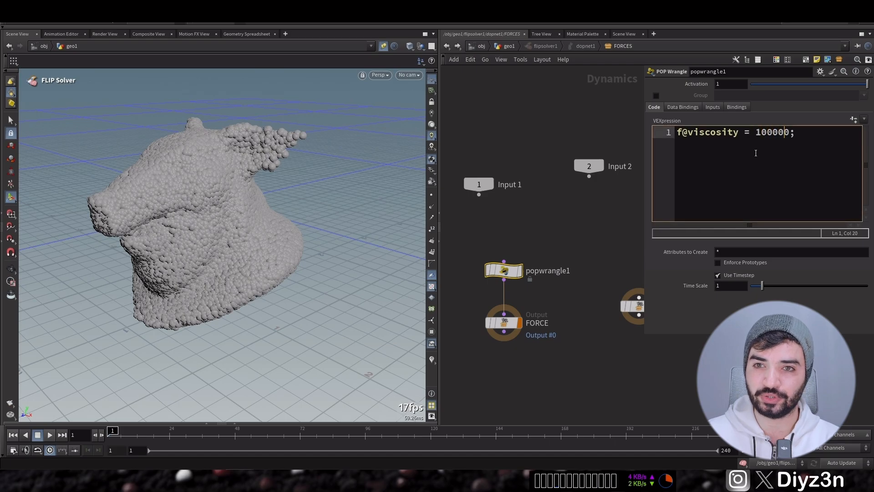
pyautogui.click(50, 435)
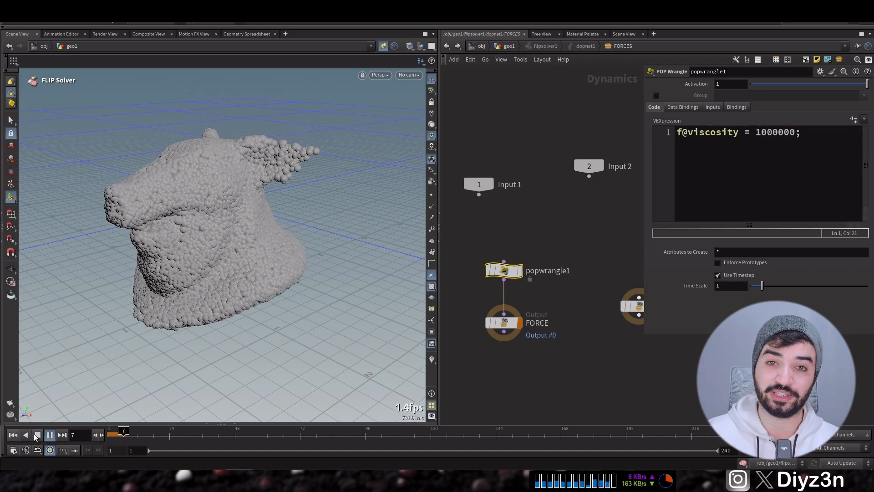
pyautogui.click(37, 435)
pyautogui.click(13, 436)
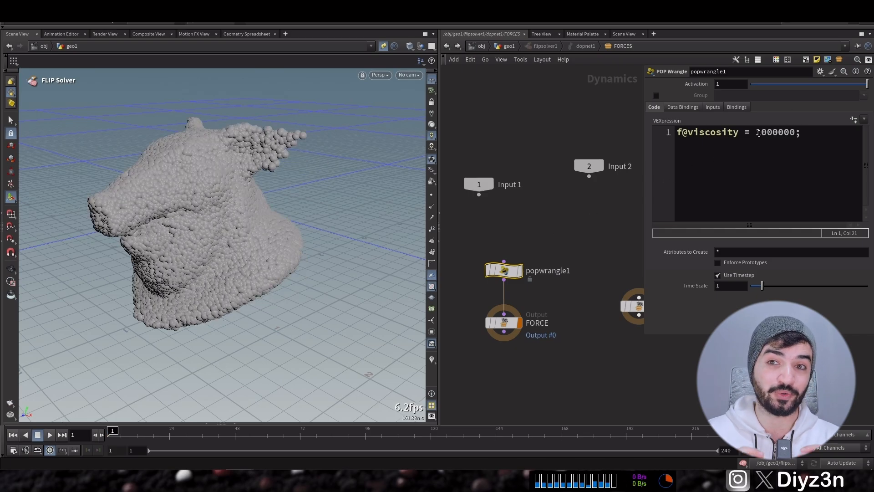
# - Set the POP Wrangle expression back to f@viscosity = 0;, replay the simulation, and return to the first frame
pyautogui.moveTo(760, 132); pyautogui.dragTo(793, 133)
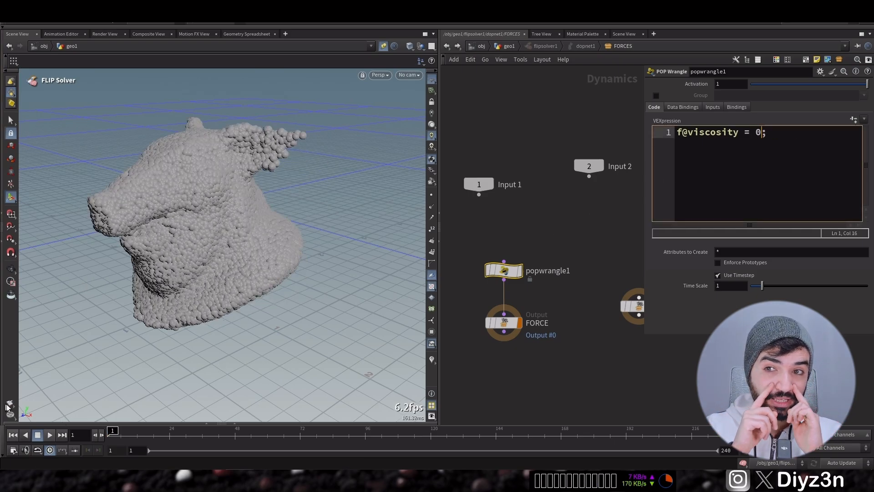
pyautogui.click(49, 435)
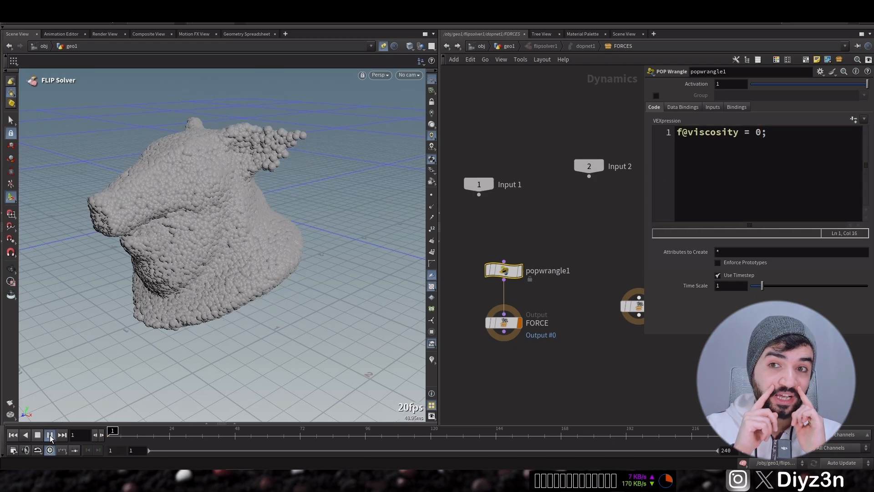
pyautogui.click(12, 435)
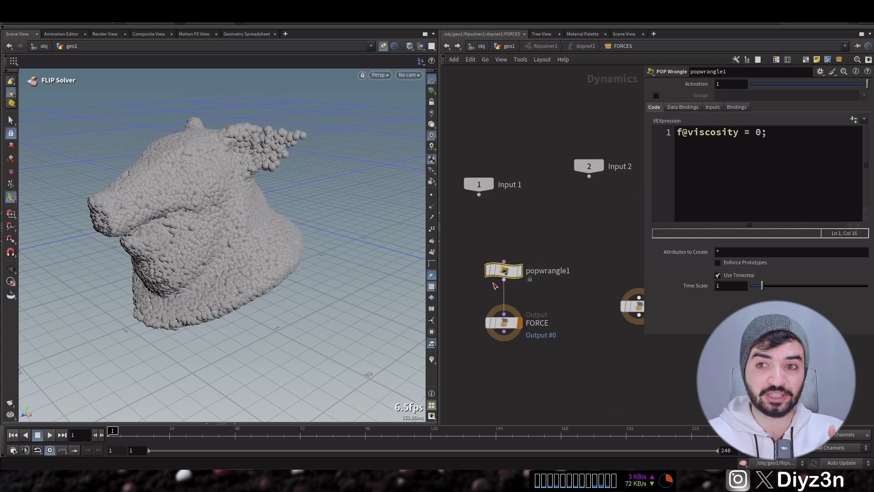
# - Replace the POP Wrangle in the FORCES network with a SOP Solver placed above the FORCE output
pyautogui.press('Delete')
pyautogui.press('Tab')
pyautogui.write('sop')
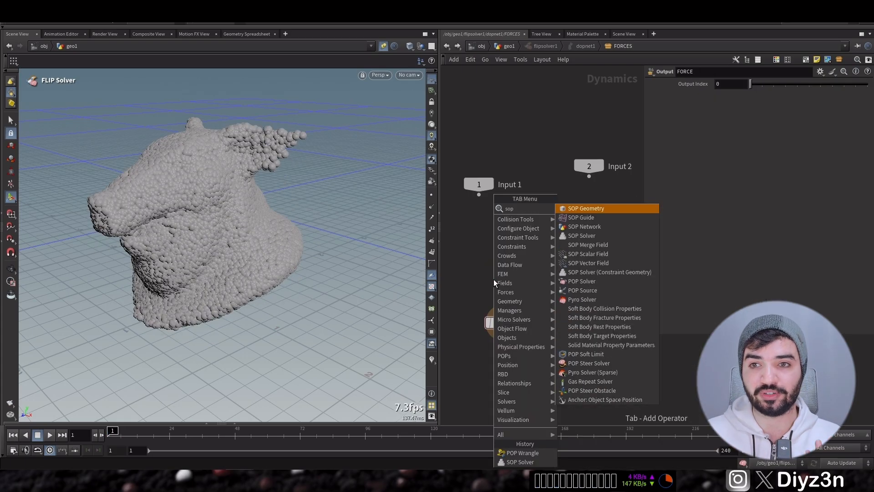
pyautogui.click(598, 253)
pyautogui.click(500, 263)
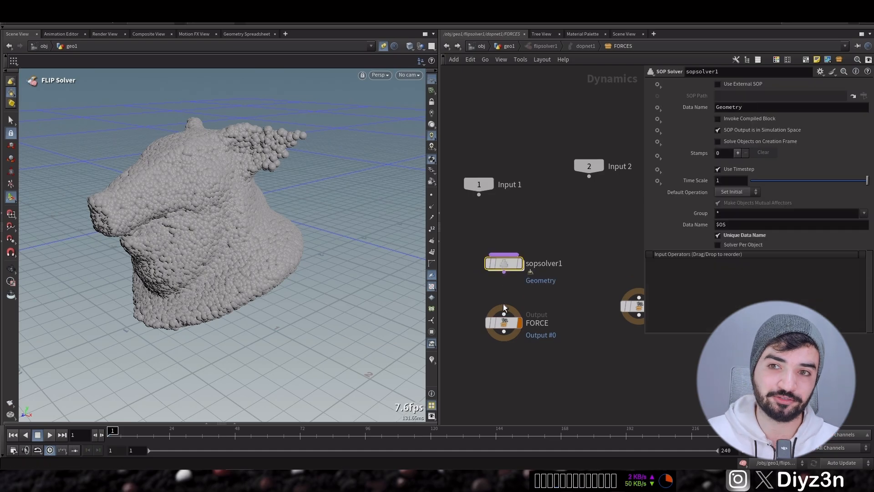
# - Inside the SOP Solver, make room above OUT and insert an Attribute Copy between dop_geometry and OUT
pyautogui.doubleClick(503, 262)
pyautogui.moveTo(498, 266); pyautogui.dragTo(499, 368)
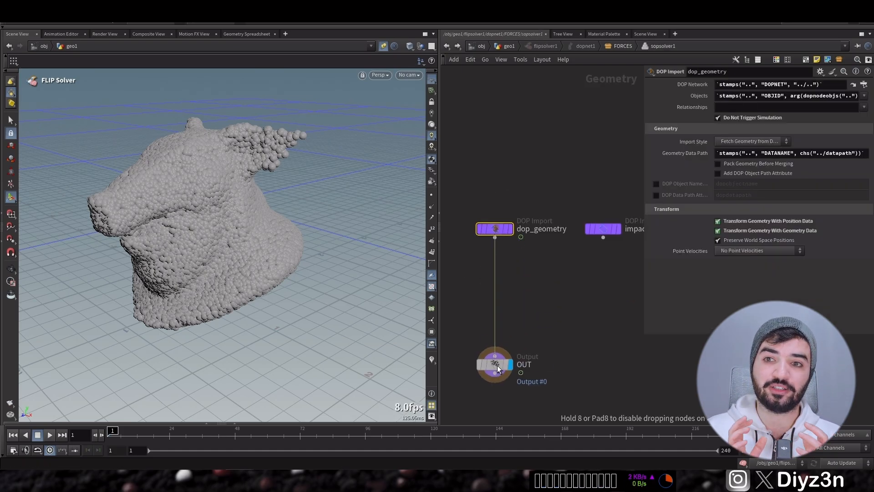
pyautogui.press('Tab')
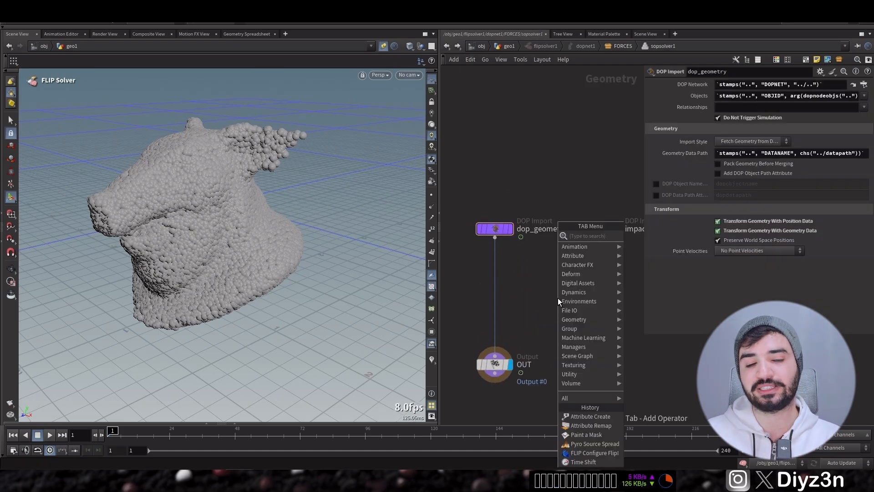
pyautogui.write('copy')
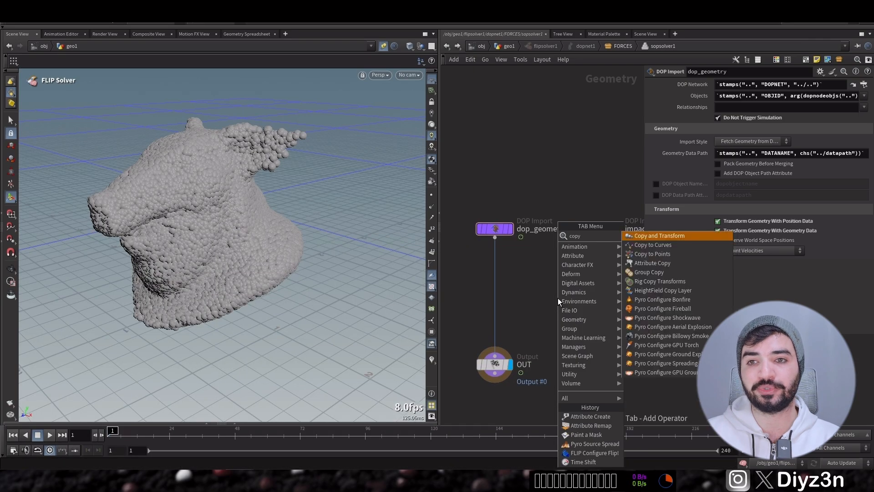
pyautogui.click(646, 262)
pyautogui.click(499, 305)
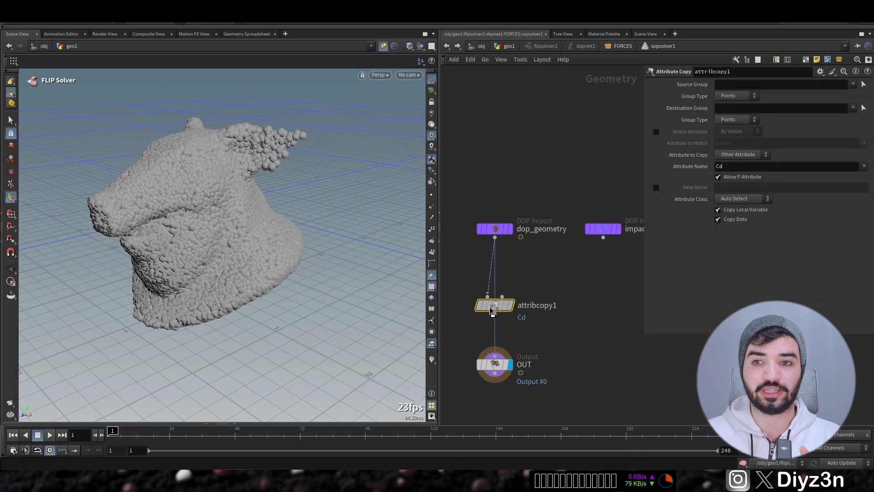
# - Add an Object Merge node and connect it to the second input of the Attribute Copy
pyautogui.press('Tab')
pyautogui.write('mer')
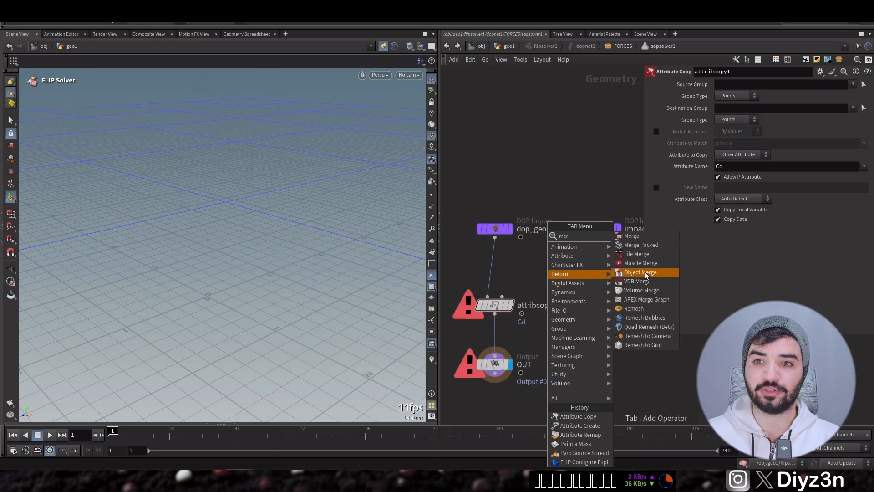
pyautogui.click(647, 272)
pyautogui.click(581, 267)
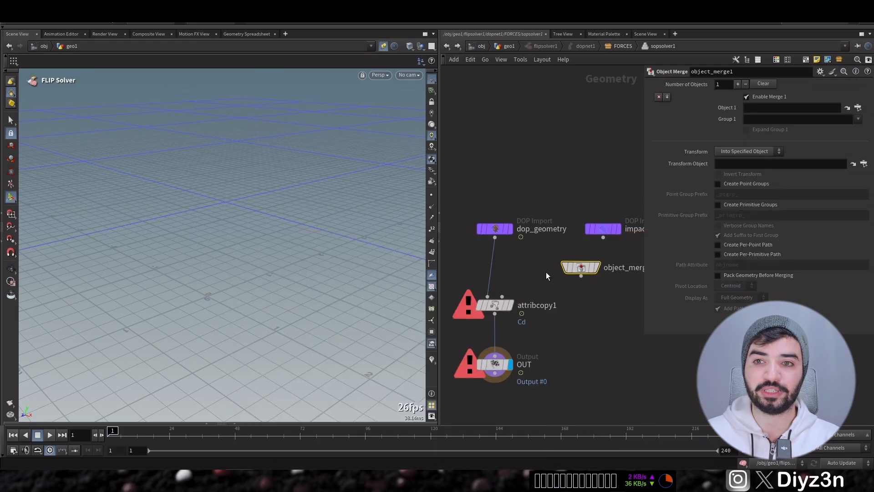
pyautogui.moveTo(503, 296); pyautogui.dragTo(581, 275)
# - At geo1 level, insert a Null named TO_DOP between attribcreate1 and flipboundary1
pyautogui.click(509, 46)
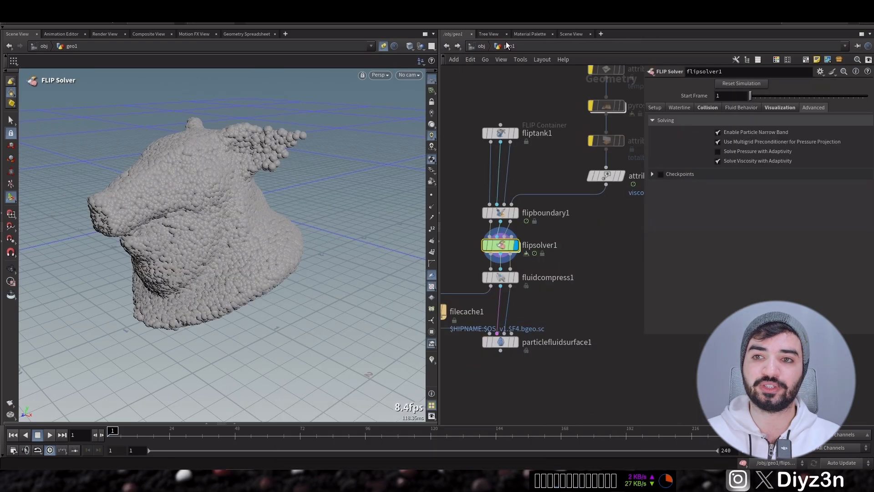
pyautogui.moveTo(570, 210); pyautogui.dragTo(553, 244, button='middle')
pyautogui.press('Tab')
pyautogui.write('nu')
pyautogui.press('Return')
pyautogui.click(536, 222)
pyautogui.moveTo(537, 245); pyautogui.dragTo(572, 246)
pyautogui.click(604, 246)
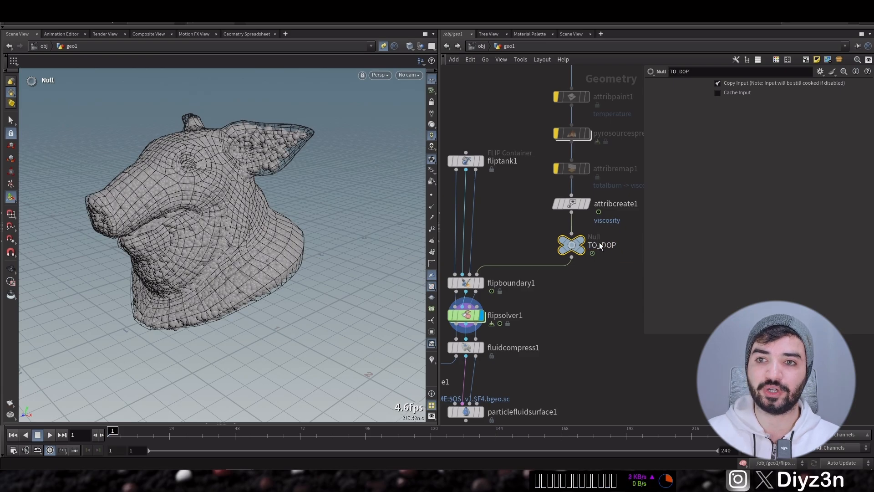
# - Back in the SOP Solver, point the Object Merge's Object 1 to the TO_DOP null in geo1
pyautogui.click(446, 46)
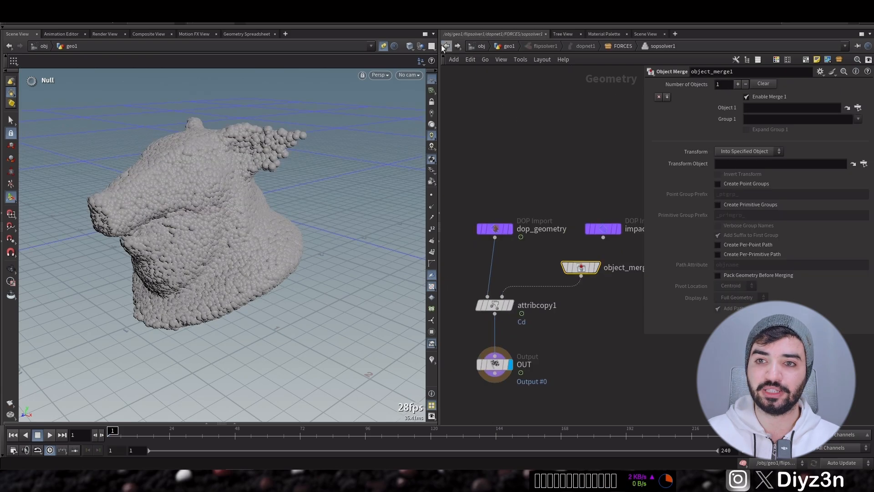
pyautogui.click(858, 108)
pyautogui.scroll(-5, 810, 87)
pyautogui.scroll(9, 845, 103)
pyautogui.click(788, 86)
pyautogui.click(810, 58)
pyautogui.click(788, 187)
# - Set the Attribute Copy's attribute name to viscosity, play the simulation, and return to the first frame
pyautogui.click(495, 305)
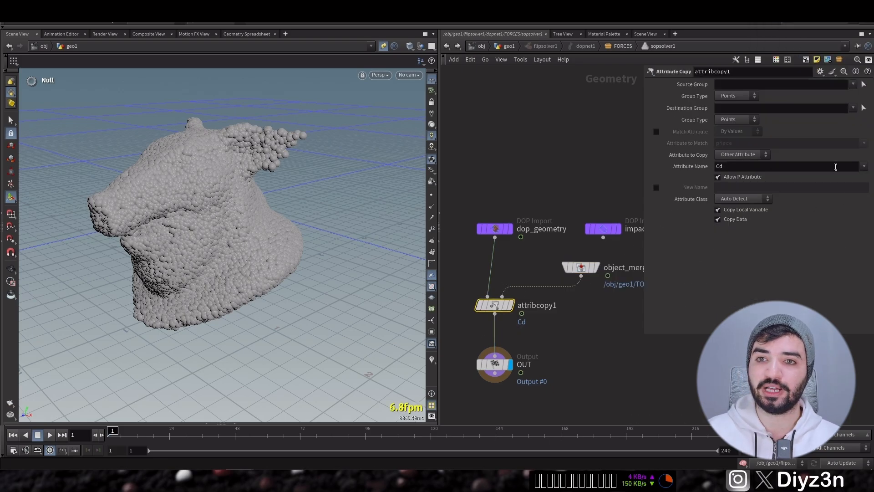
pyautogui.click(864, 167)
pyautogui.click(817, 203)
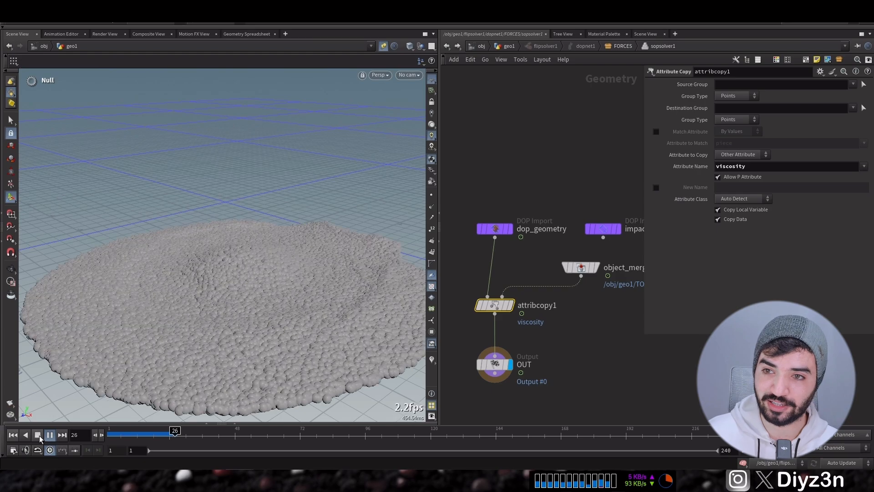
pyautogui.click(37, 435)
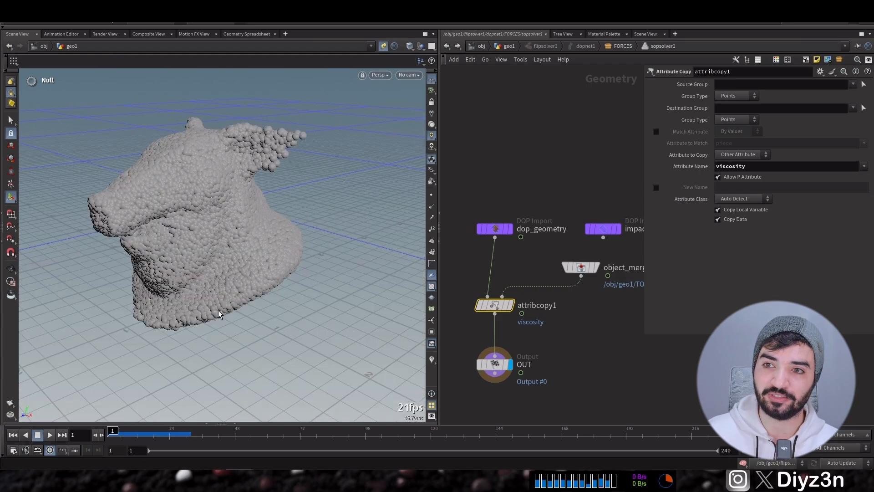
# - In geo1, re-enable the attribpaint1, pyrosourcespread1 and attribremap1 nodes, bypass attribcreate1, and display attribremap1
pyautogui.click(505, 46)
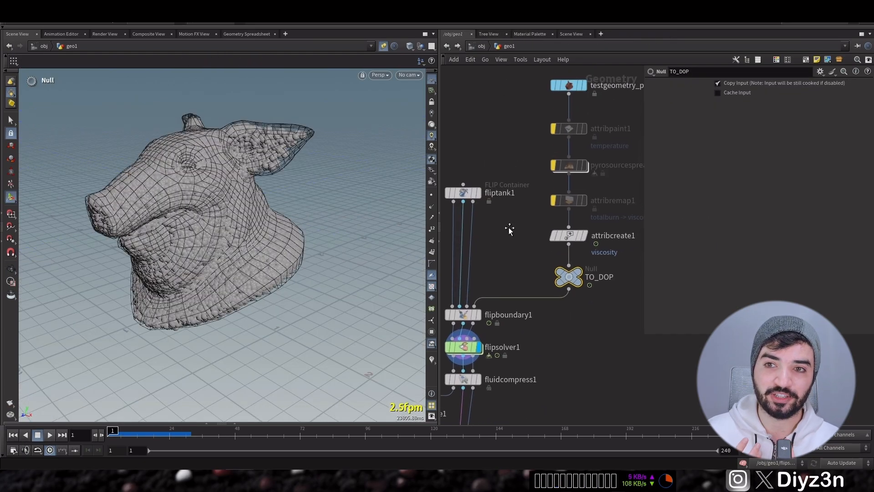
pyautogui.click(542, 218)
pyautogui.moveTo(527, 134); pyautogui.dragTo(572, 208)
pyautogui.click(542, 190)
pyautogui.moveTo(503, 243); pyautogui.dragTo(512, 175, button='middle')
pyautogui.click(583, 125)
pyautogui.click(566, 143)
pyautogui.click(545, 142)
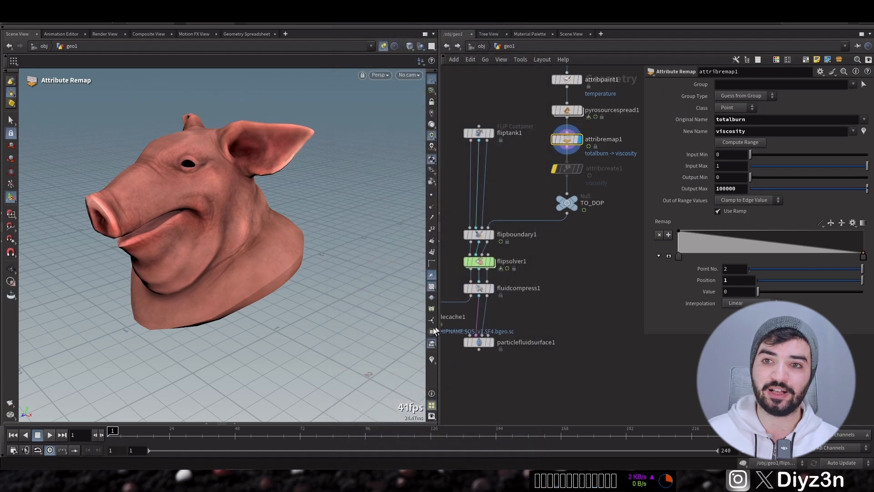
# - Turn on the viscosity colour visualization, play the remapped source animation, and rewind to the first frame
pyautogui.click(431, 360)
pyautogui.click(39, 436)
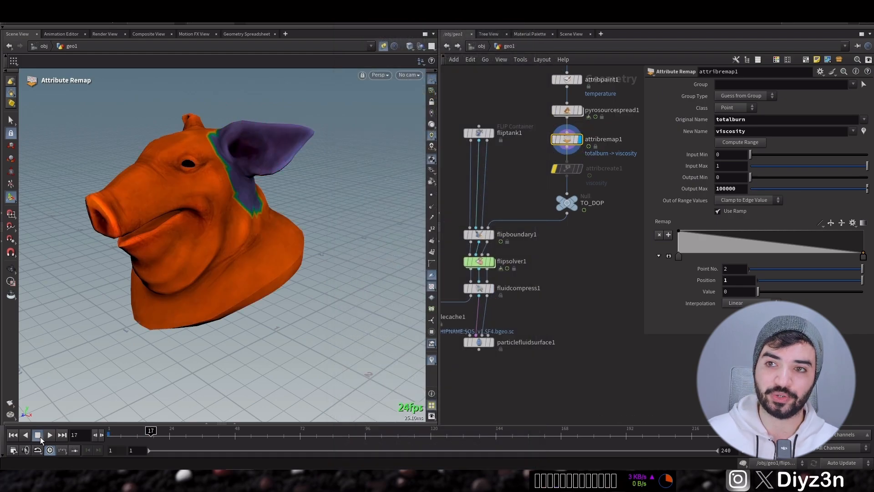
pyautogui.click(13, 436)
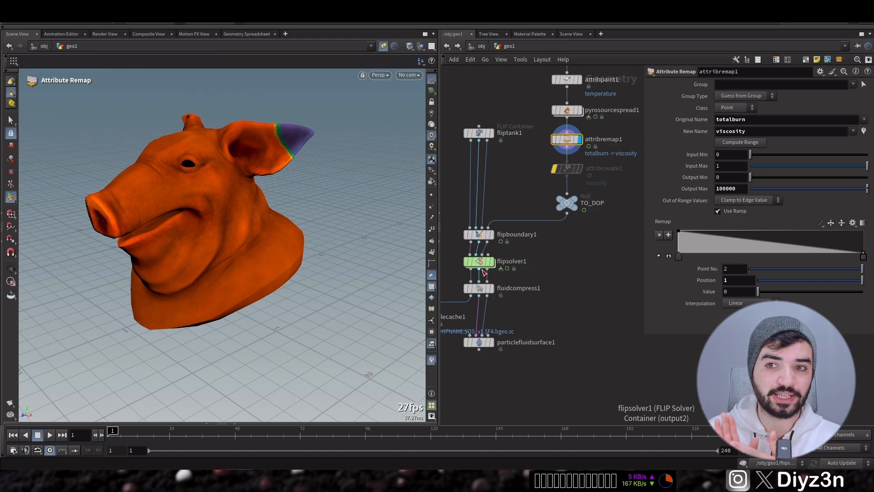
# - Display the FLIP solver with the viscosity visualization, play the simulation to examine the particle colours, and rewind
pyautogui.click(446, 47)
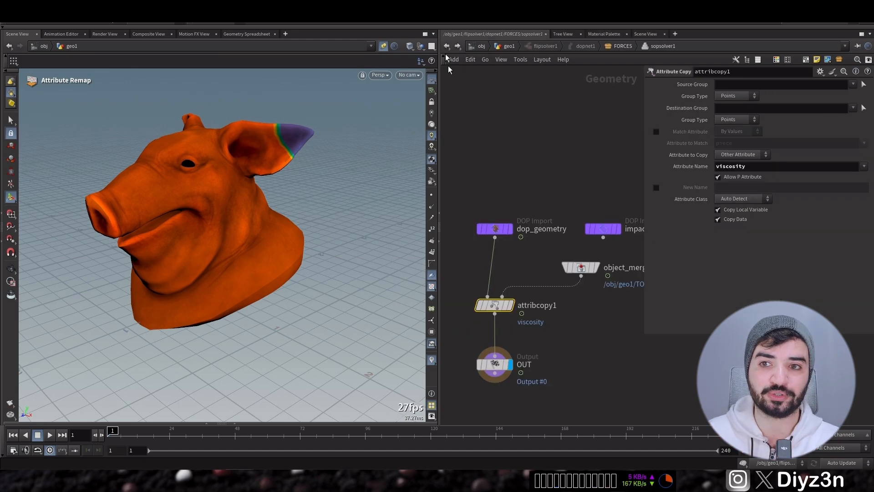
pyautogui.click(506, 46)
pyautogui.click(492, 262)
pyautogui.click(482, 263)
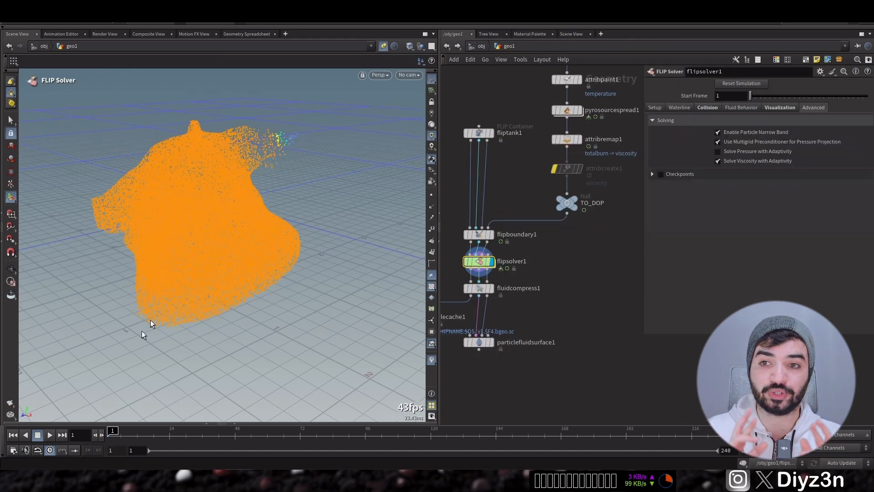
pyautogui.click(46, 436)
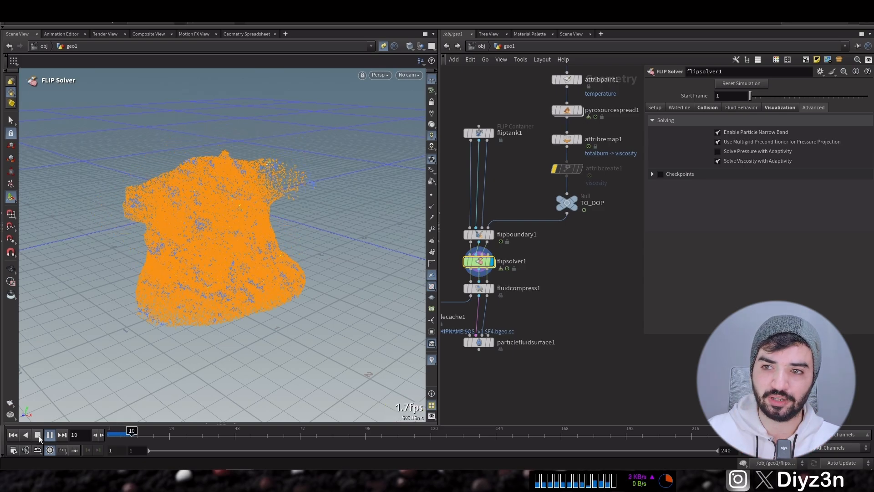
pyautogui.click(11, 268)
pyautogui.moveTo(244, 196); pyautogui.dragTo(222, 208)
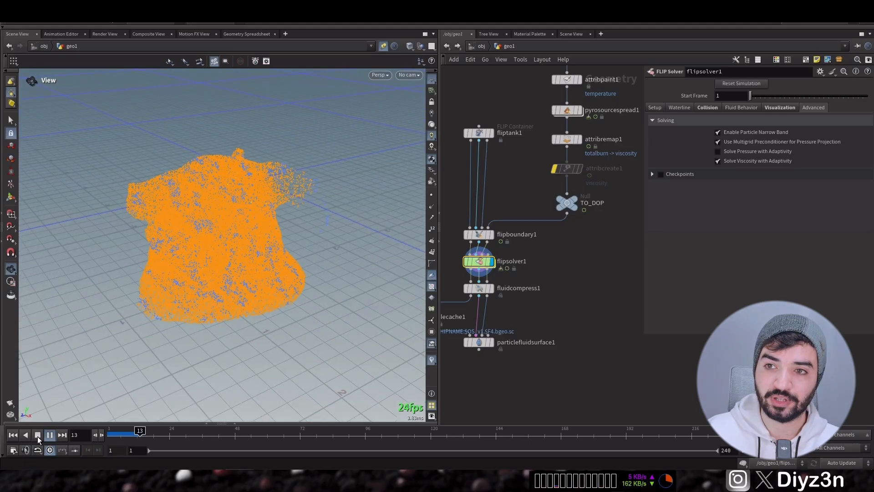
pyautogui.click(12, 434)
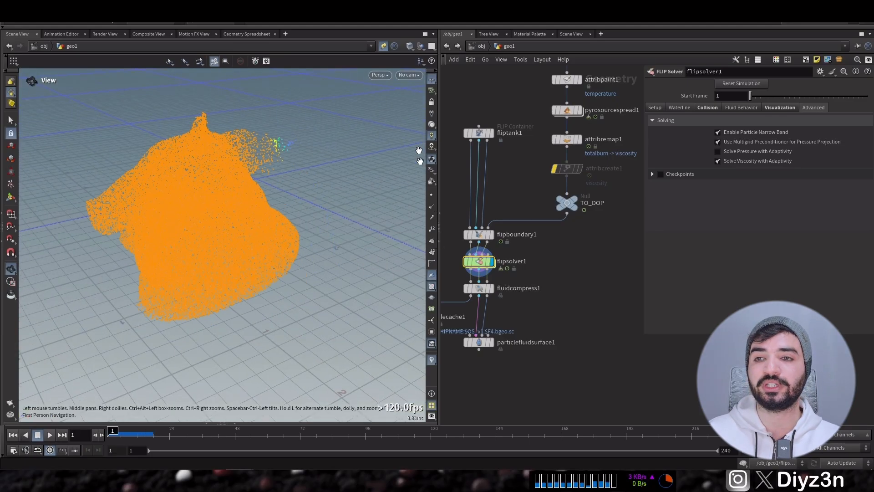
# - Turn off the viscosity visualization and compare the TO_DOP source geometry with the FLIP solver's particles
pyautogui.click(431, 360)
pyautogui.click(583, 188)
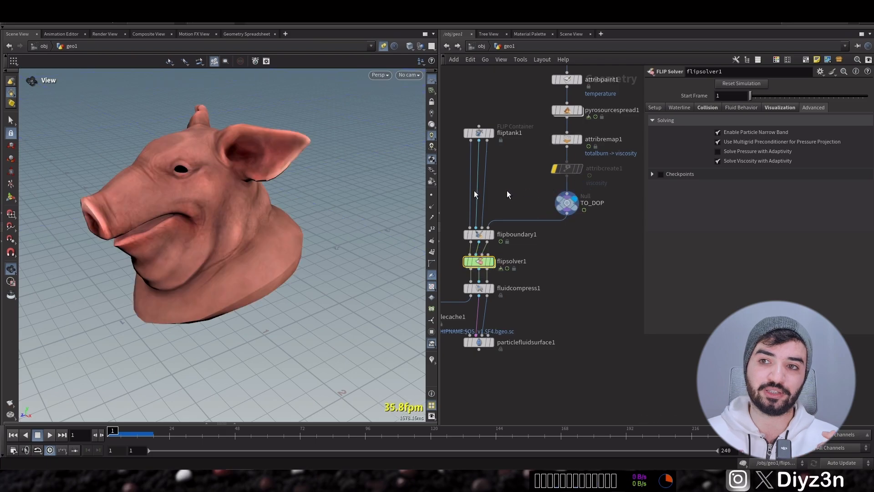
pyautogui.click(495, 246)
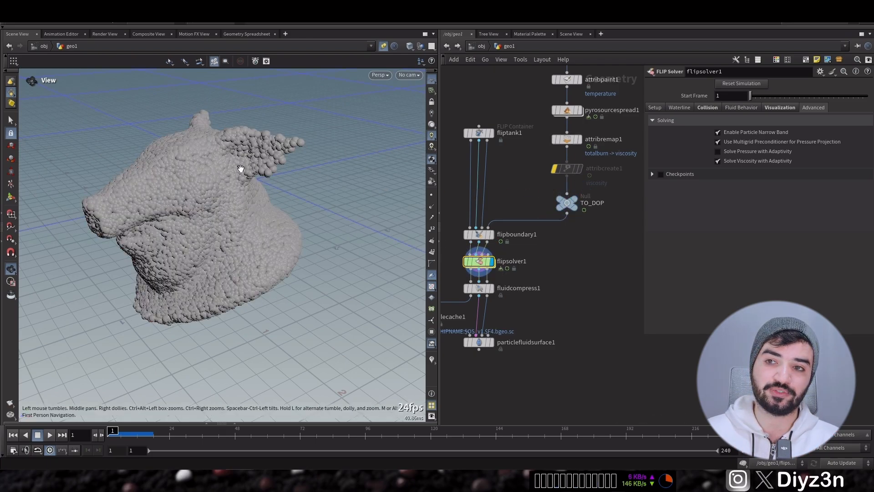
# - Reopen the SOP Solver network and detach the Attribute Copy from the chain between dop_geometry and OUT
pyautogui.click(447, 46)
pyautogui.moveTo(490, 306); pyautogui.dragTo(501, 306)
pyautogui.moveTo(548, 325); pyautogui.dragTo(564, 264, button='middle')
pyautogui.moveTo(519, 245); pyautogui.dragTo(547, 376)
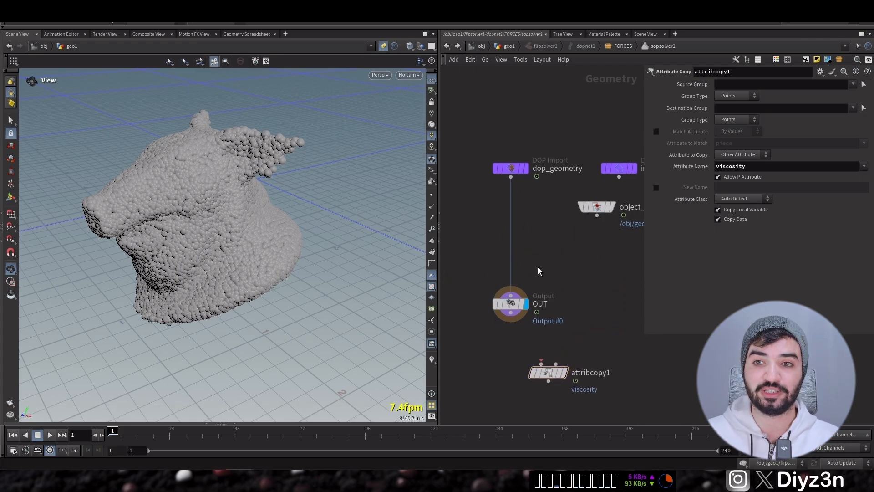
# - Insert an Attribute Transfer before OUT, fed by dop_geometry and the Object Merge, with Primitives disabled and Points set to viscosity
pyautogui.press('Tab')
pyautogui.write('tr')
pyautogui.click(626, 318)
pyautogui.click(511, 264)
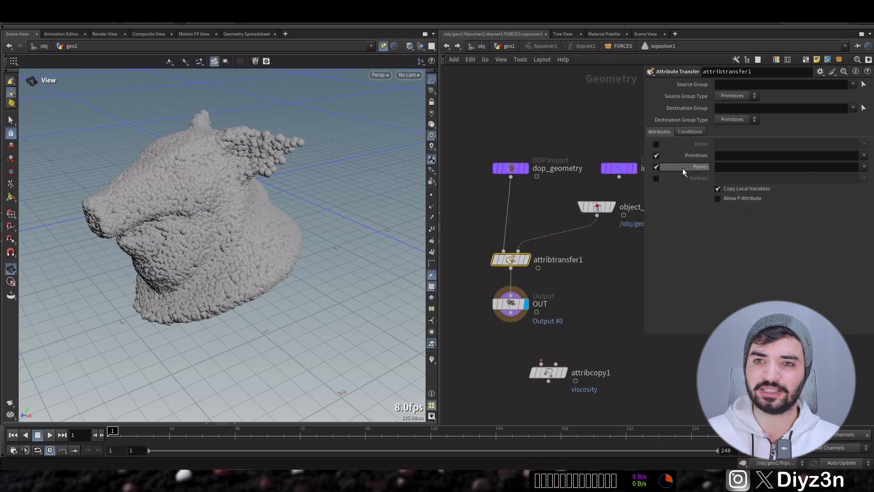
pyautogui.click(656, 156)
pyautogui.click(849, 251)
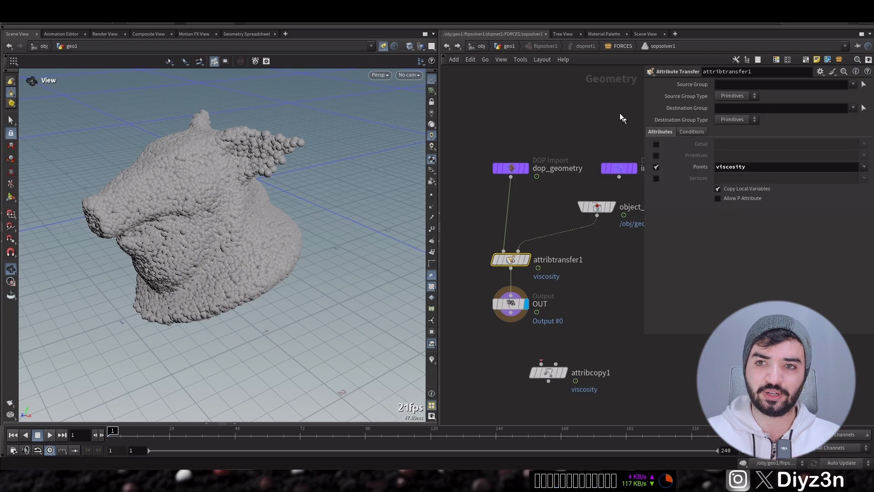
# - Return to geo1, play the FLIP simulation with the viscosity visualization on, and stop around frame 23
pyautogui.click(506, 48)
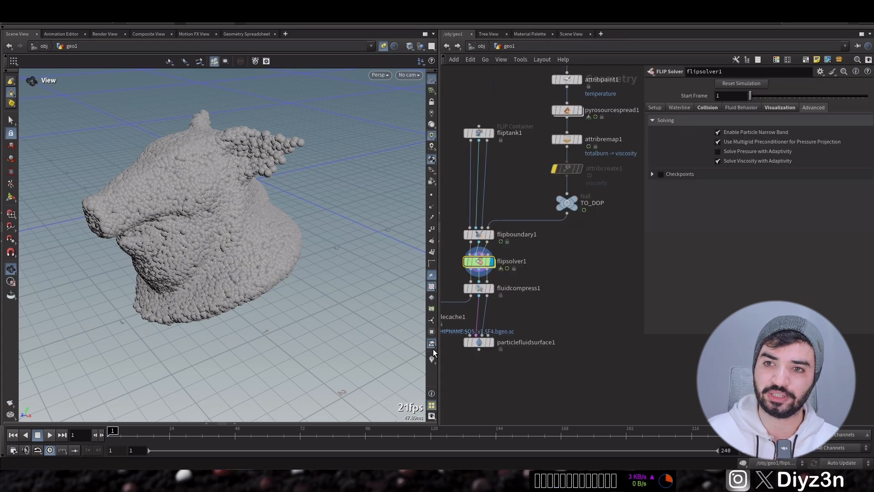
pyautogui.click(47, 436)
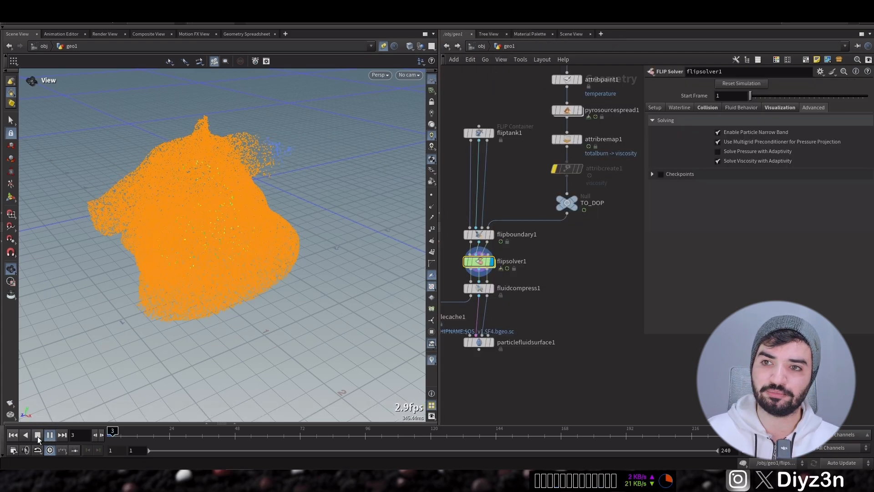
pyautogui.click(37, 436)
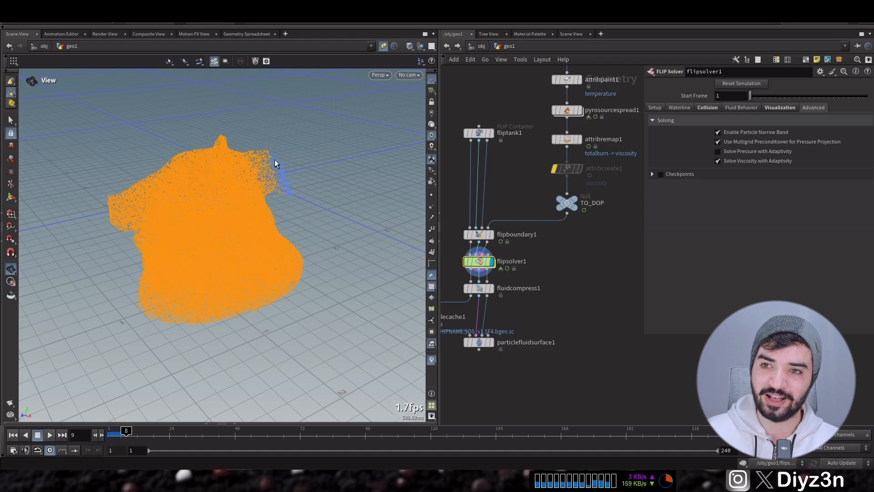
pyautogui.moveTo(269, 168); pyautogui.dragTo(272, 176)
pyautogui.click(48, 435)
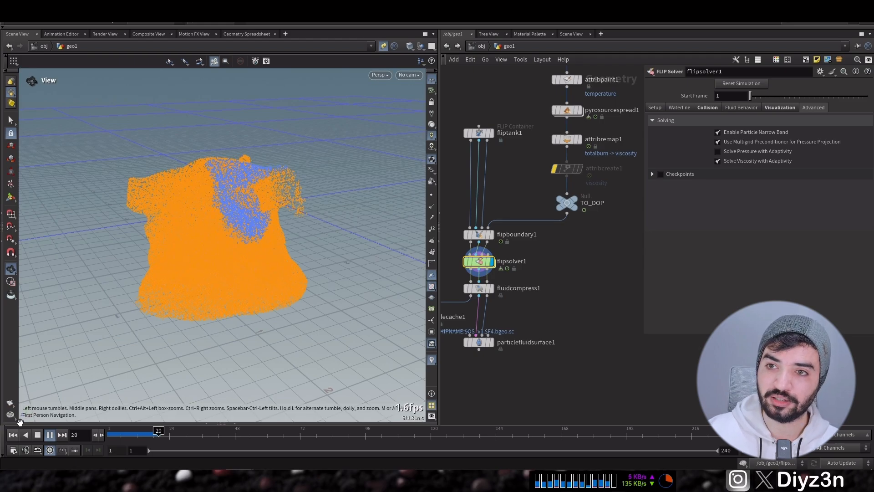
pyautogui.click(38, 435)
# - Compare the simulated particles with the TO_DOP source geometry, then redisplay the FLIP solver with viscosity colours
pyautogui.click(431, 360)
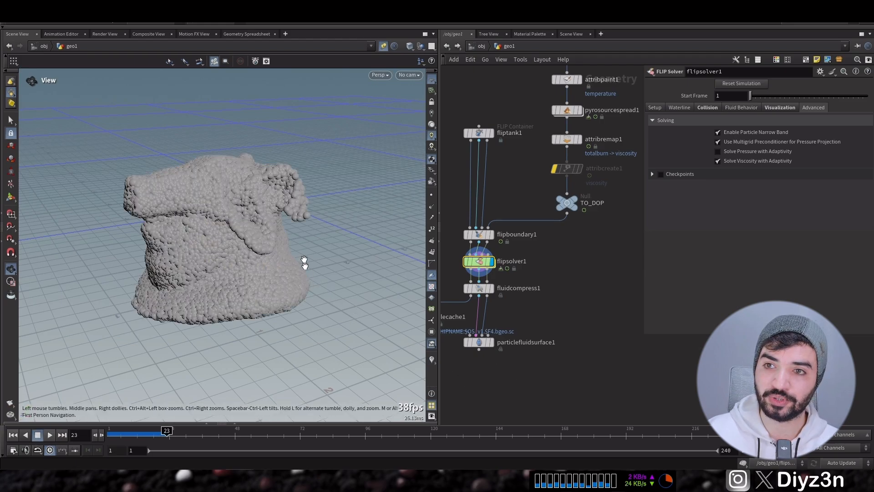
pyautogui.click(585, 188)
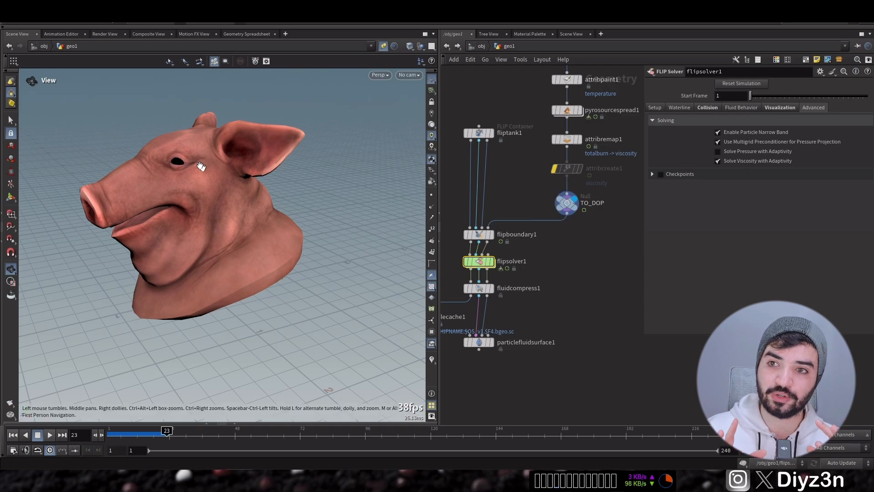
pyautogui.click(432, 360)
pyautogui.click(492, 261)
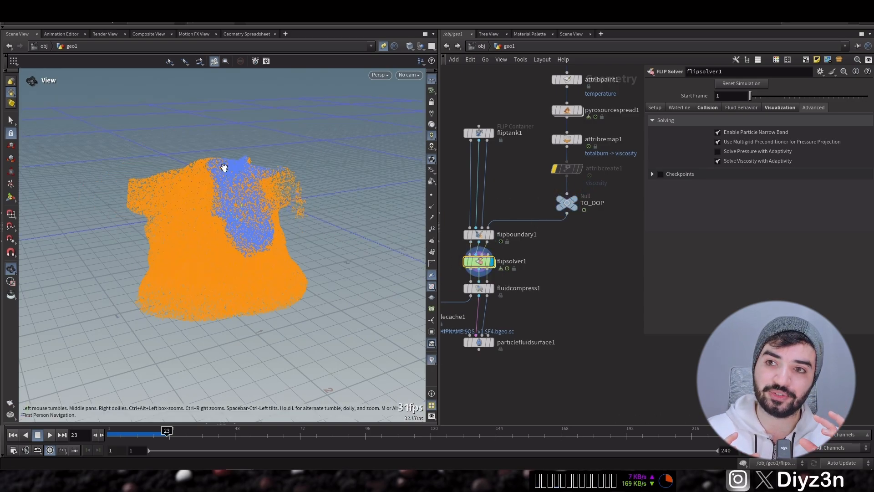
# - Overlay the TO_DOP source as a template on the frame 23 particles, compare them from another angle, and remove the overlay
pyautogui.click(583, 187)
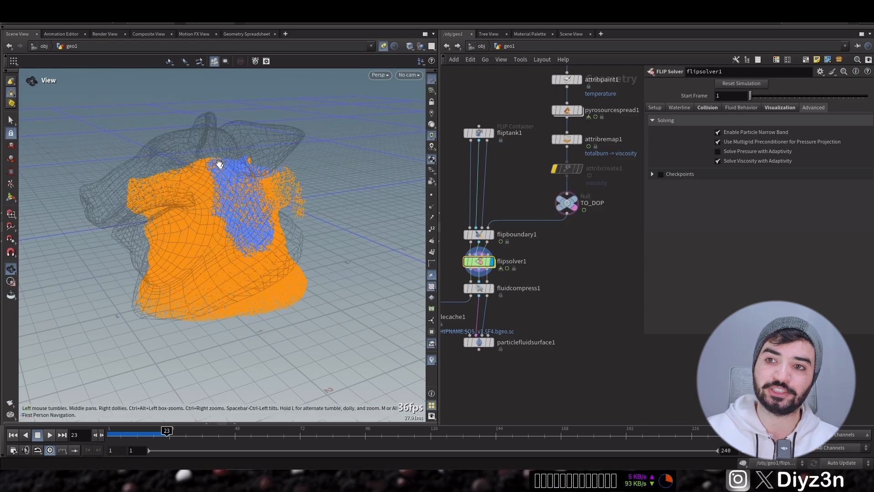
pyautogui.moveTo(239, 172); pyautogui.dragTo(262, 153)
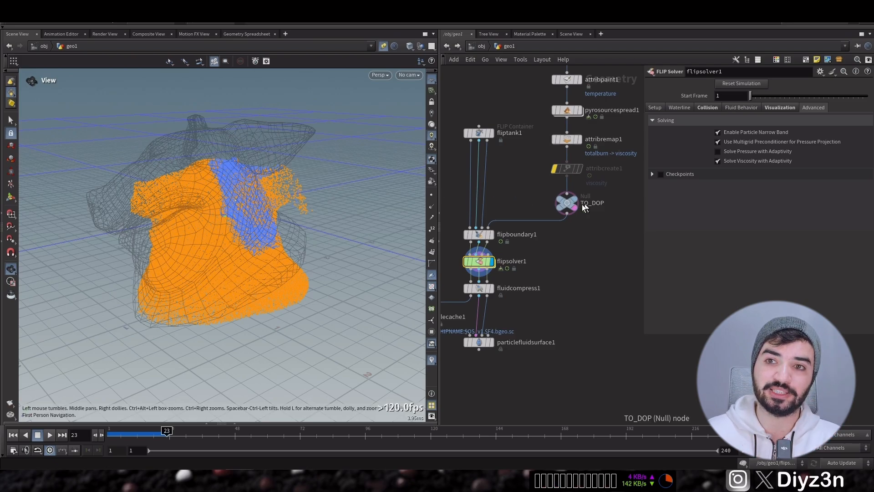
pyautogui.click(586, 221)
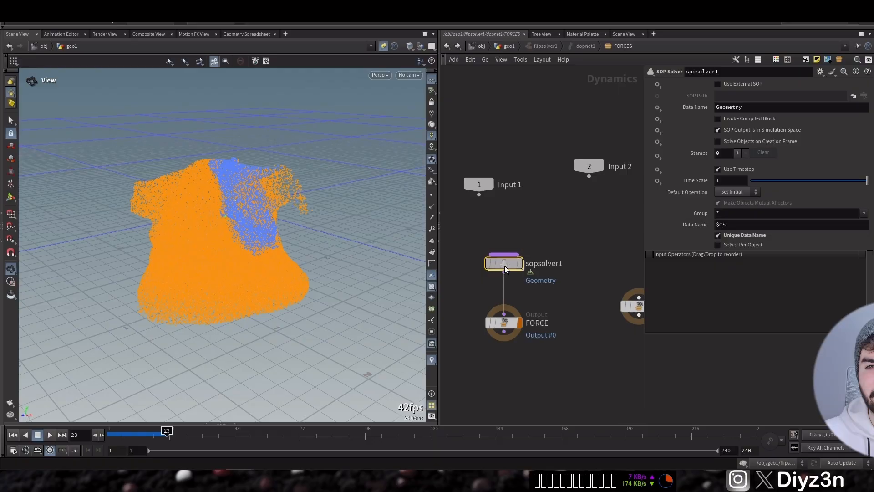
# - In the SOP Solver network at frame 1, insert a Time Shift between dop_geometry and the Attribute Transfer, with its frame expression removed to hold frame 1
pyautogui.doubleClick(504, 264)
pyautogui.click(13, 435)
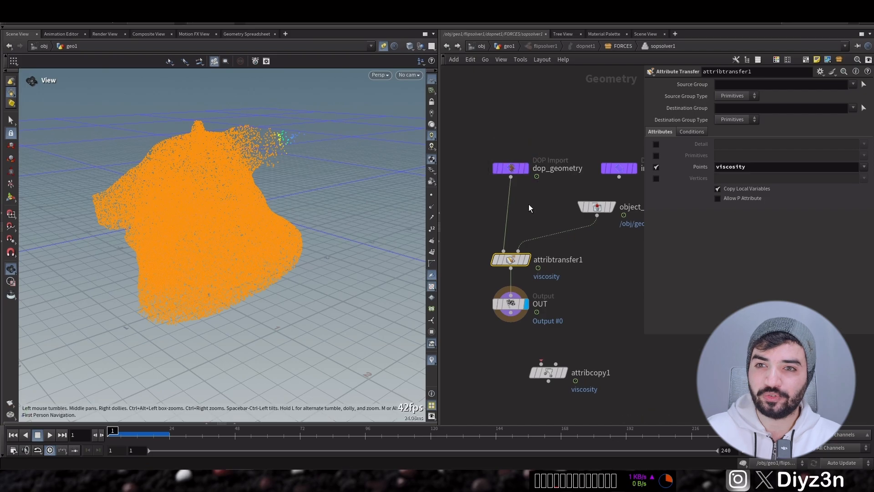
pyautogui.moveTo(511, 313); pyautogui.dragTo(511, 344)
pyautogui.moveTo(511, 259); pyautogui.dragTo(563, 255)
pyautogui.press('Tab')
pyautogui.write('shift')
pyautogui.click(584, 238)
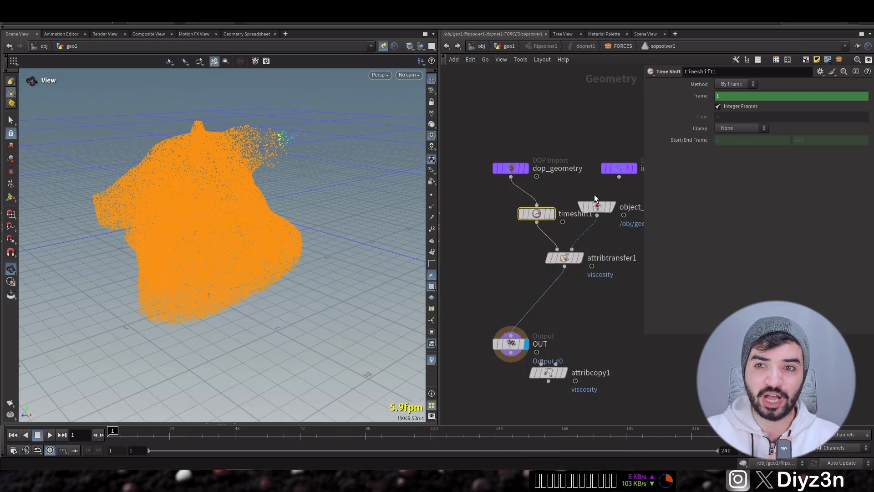
pyautogui.rightClick(682, 98)
pyautogui.click(713, 201)
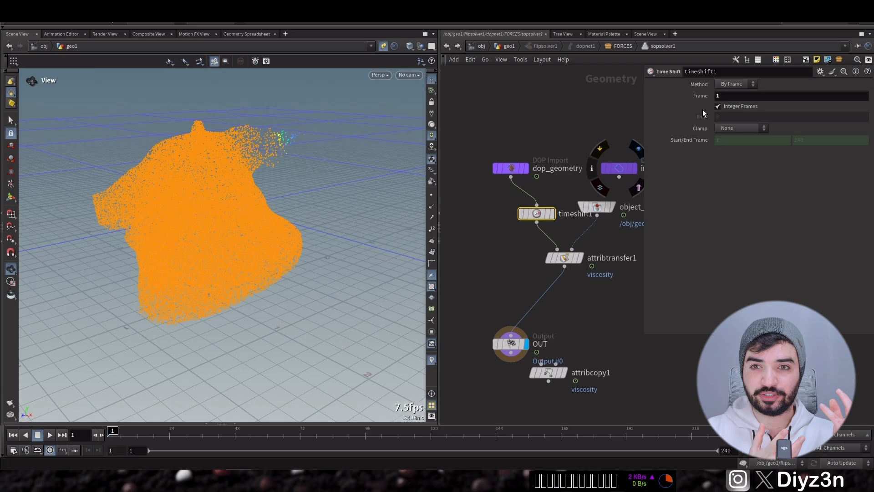
pyautogui.moveTo(536, 218); pyautogui.dragTo(531, 217)
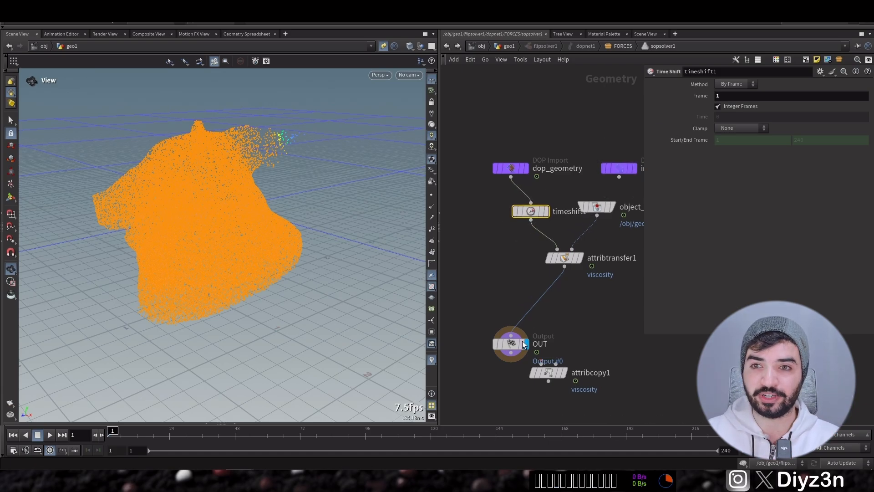
# - Insert the viscosity Attribute Copy before OUT, taking dop_geometry as its first input and the Attribute Transfer as its second
pyautogui.moveTo(527, 338); pyautogui.dragTo(510, 344)
pyautogui.moveTo(548, 372); pyautogui.dragTo(565, 267)
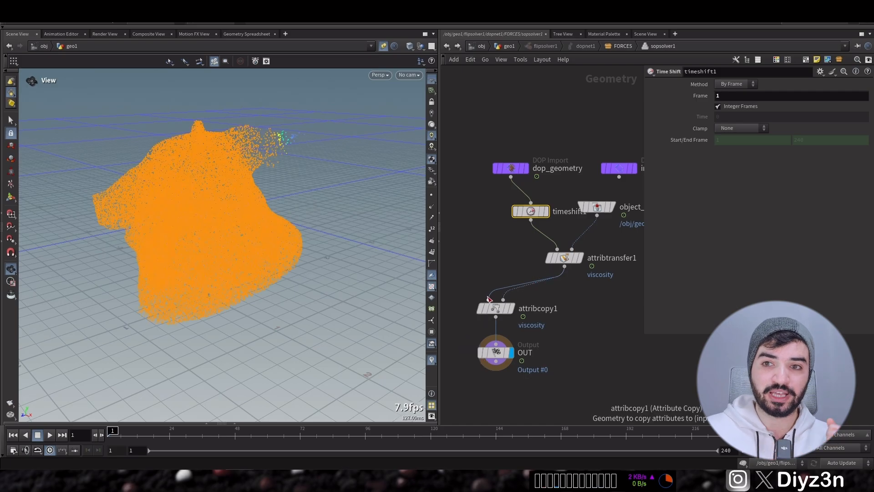
pyautogui.moveTo(506, 169); pyautogui.dragTo(478, 168)
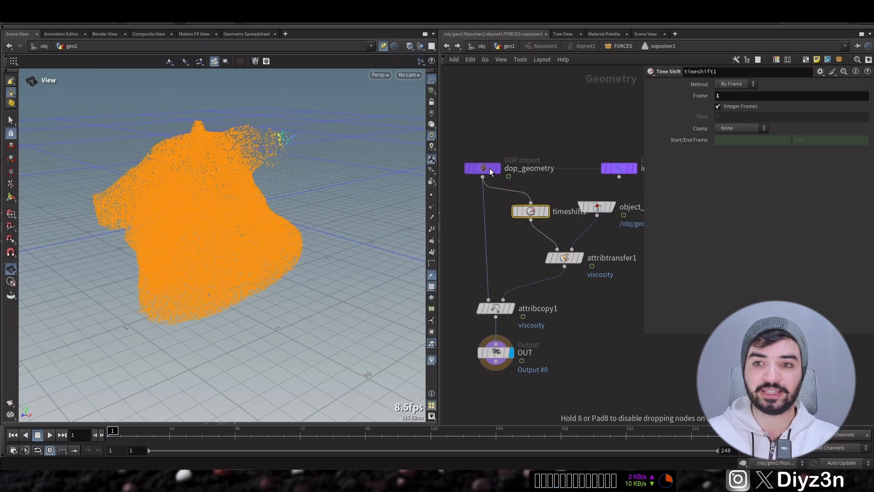
# - Display the Attribute Transfer and review its settings and those of the Attribute Copy
pyautogui.click(570, 258)
pyautogui.click(50, 435)
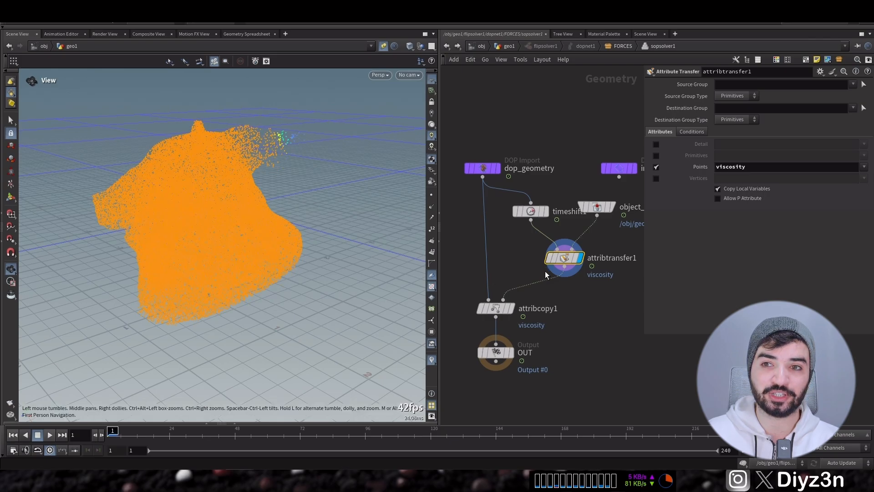
pyautogui.click(509, 309)
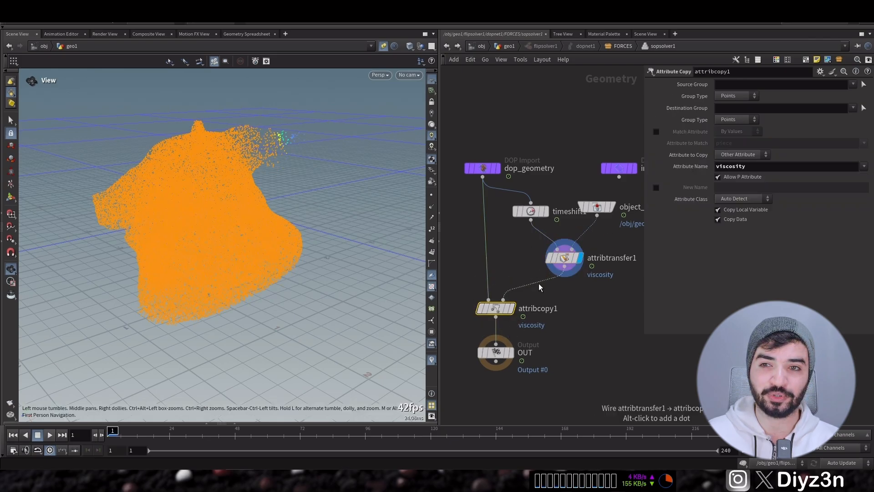
pyautogui.moveTo(579, 264)
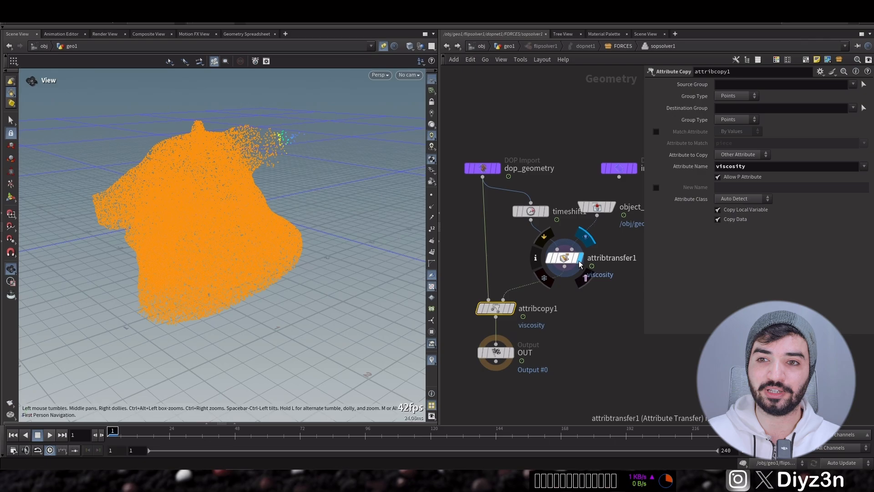
# - Return to geo1, play the FLIP simulation with viscosity colours on, stop around frame 24, and inspect the particles
pyautogui.click(432, 345)
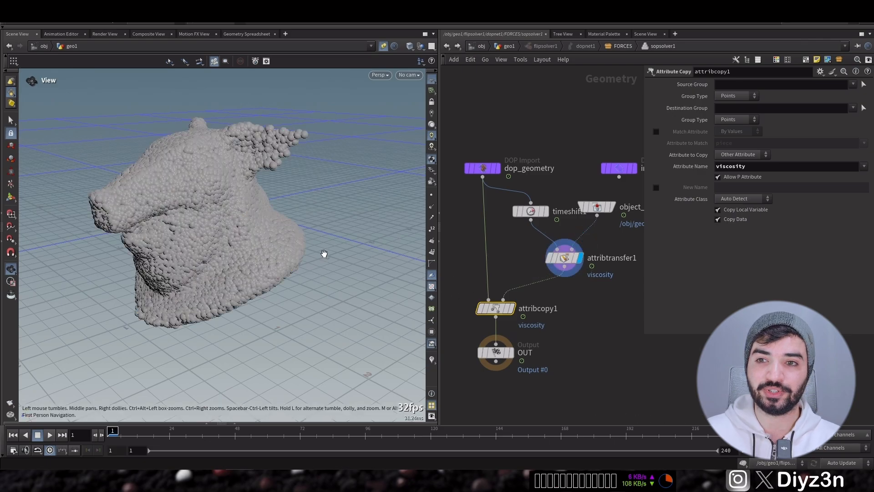
pyautogui.click(509, 46)
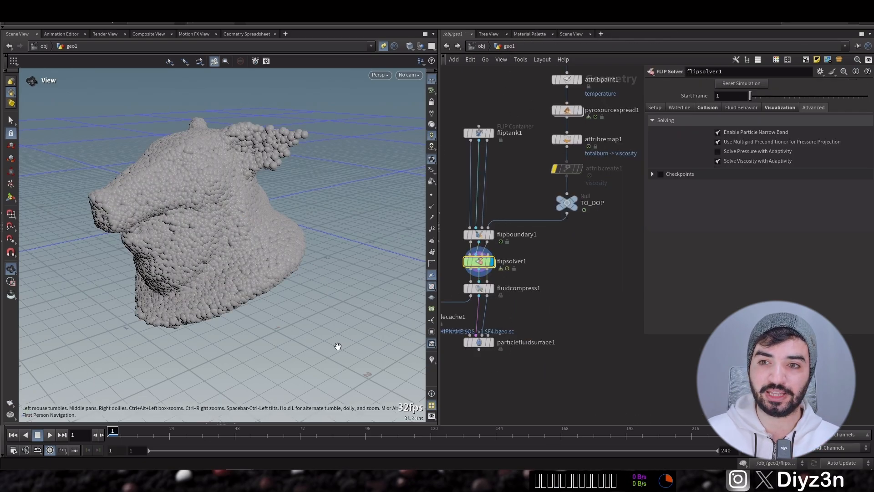
pyautogui.click(430, 360)
pyautogui.click(37, 434)
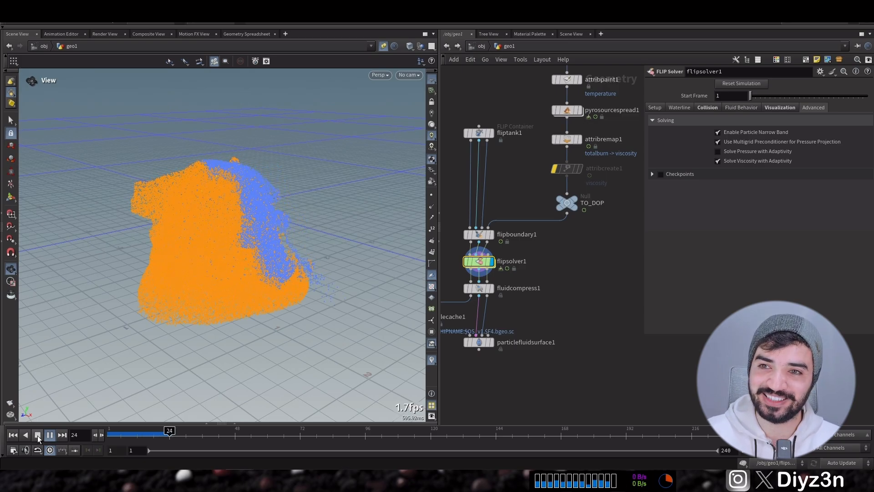
pyautogui.click(38, 435)
pyautogui.moveTo(265, 211); pyautogui.dragTo(233, 219)
# - With viscosity colours off, set the FLIP container's Particle Separation to 0.015 and attribremap1's Output Min to 50
pyautogui.click(432, 360)
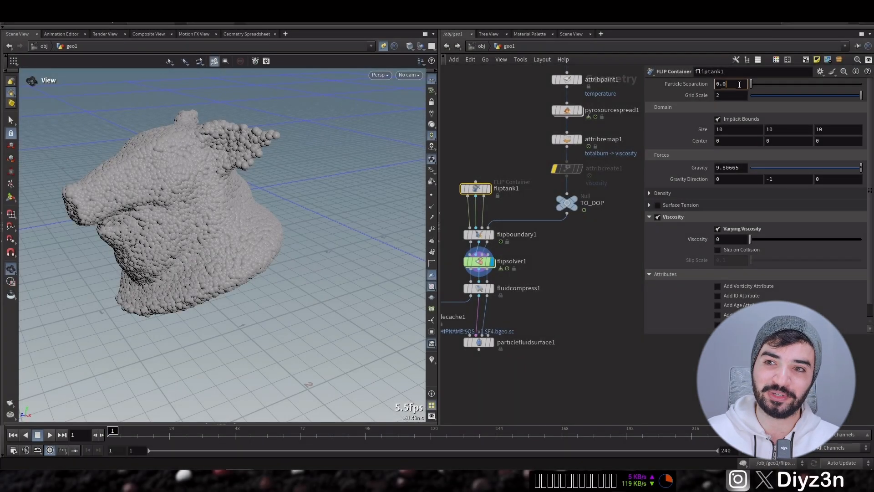
pyautogui.press('Return')
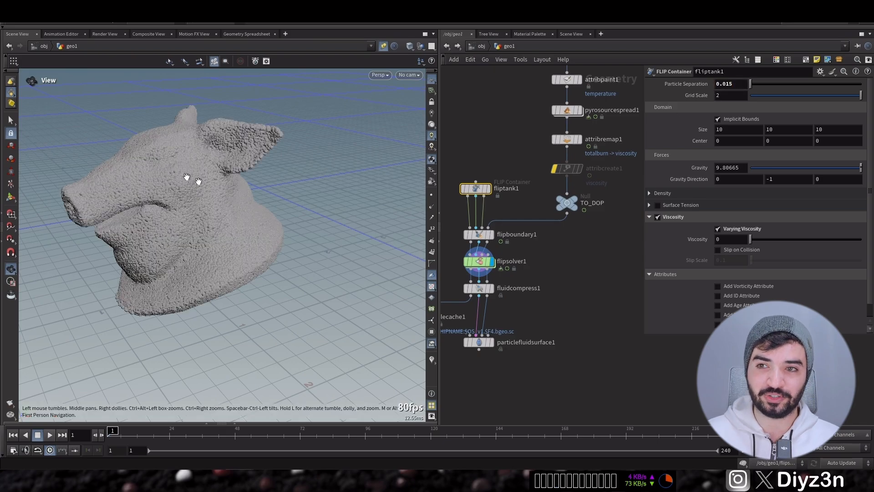
pyautogui.click(567, 139)
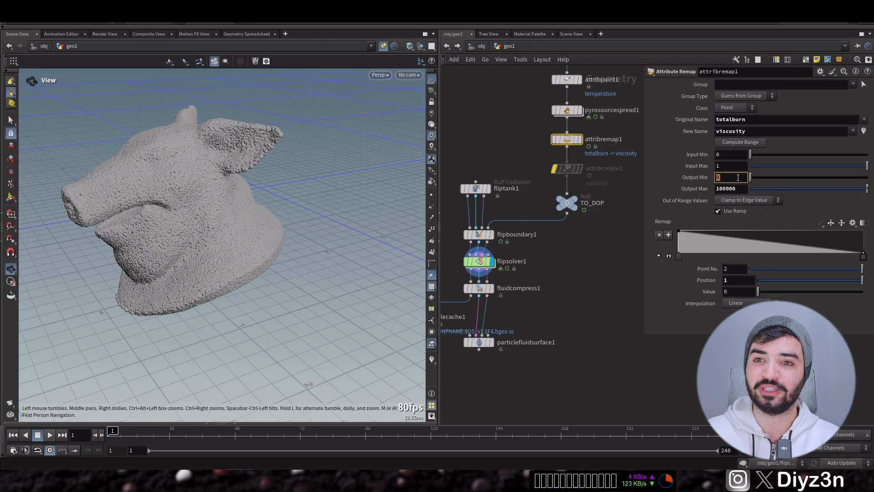
pyautogui.press('Return')
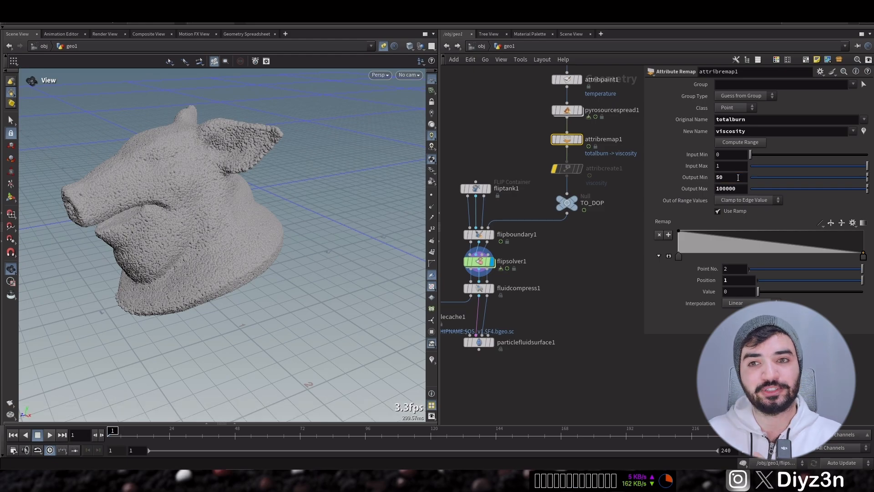
# - Generate a flipbook of flipsolver1 over frames 1 to 240, review it in MPlay, and close the player
pyautogui.click(474, 269)
pyautogui.click(10, 402)
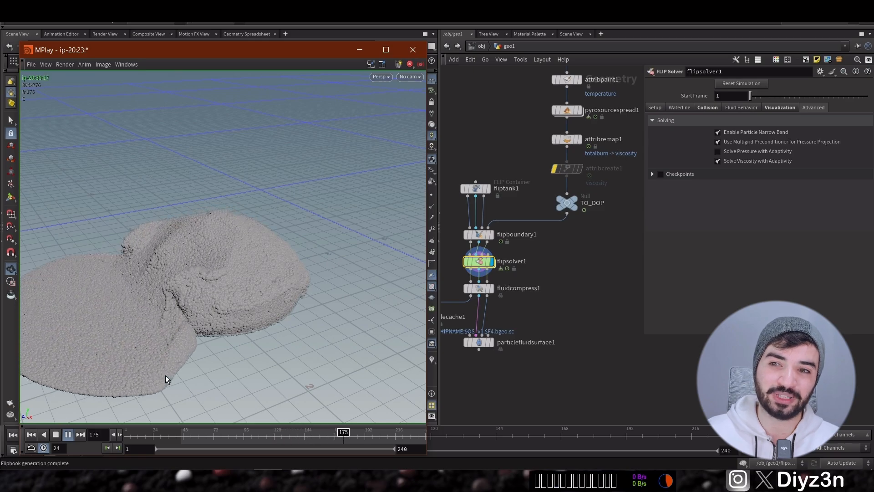
pyautogui.click(413, 50)
pyautogui.scroll(-3, 565, 280)
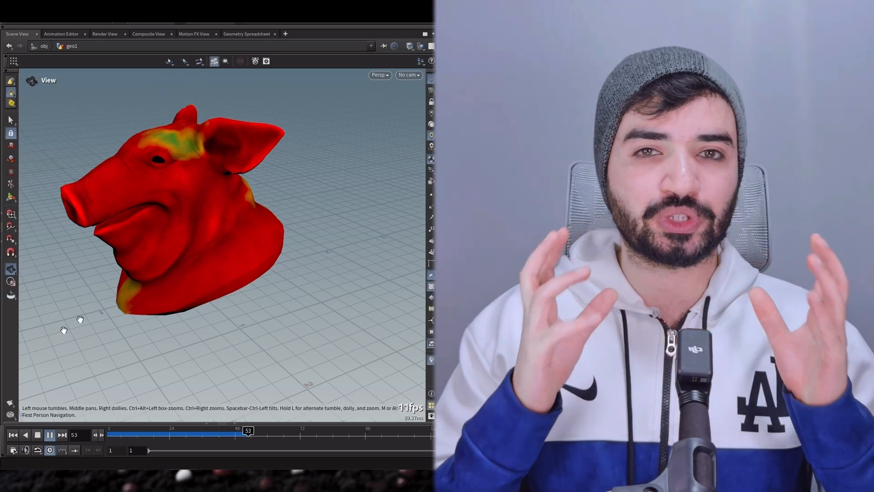
# - Replay the simulated particles from frame 1 and scrub through the timeline to check the melting
pyautogui.click(10, 436)
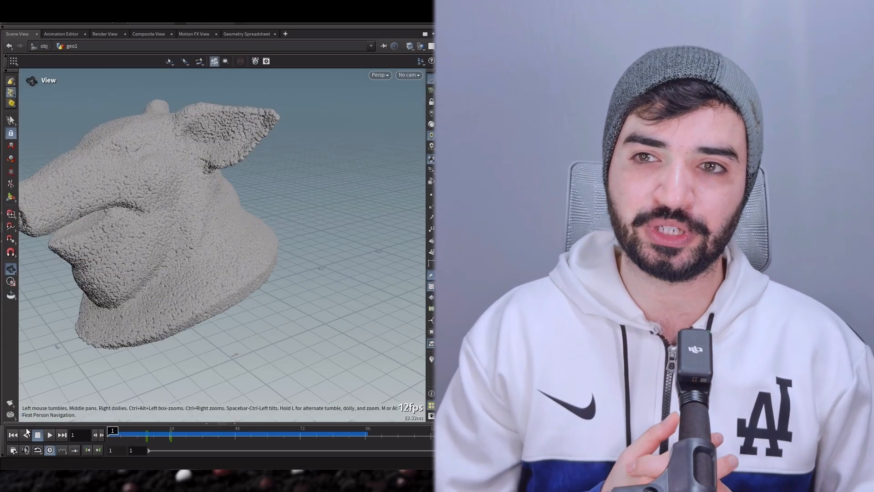
pyautogui.click(50, 435)
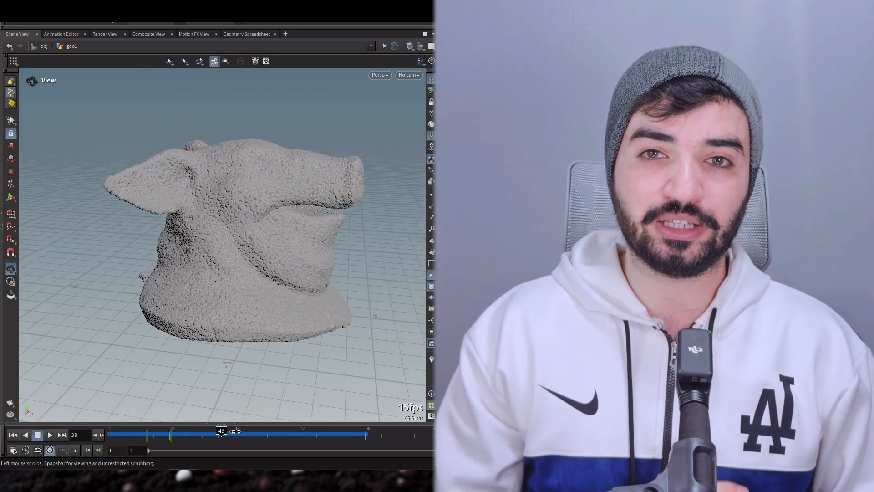
pyautogui.moveTo(235, 431); pyautogui.dragTo(418, 436)
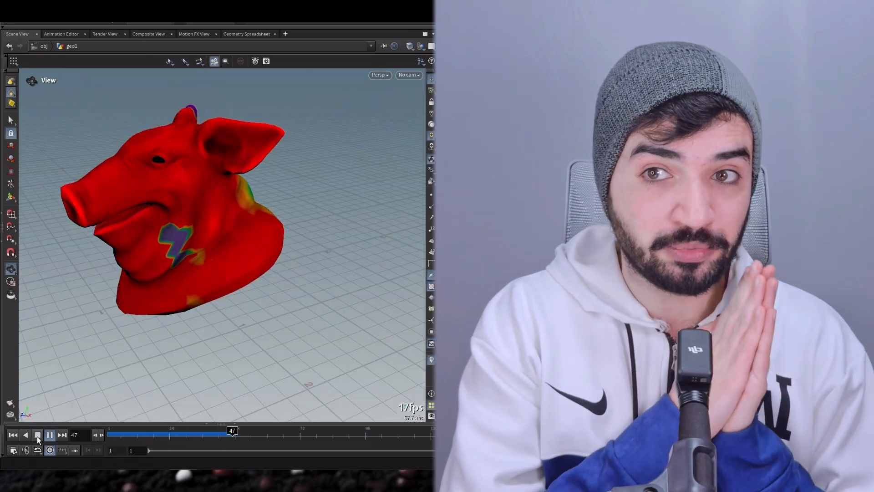
# - Replay the pig head's animated source viscosity from frame 1, checking how it spreads around frame 19
pyautogui.click(37, 436)
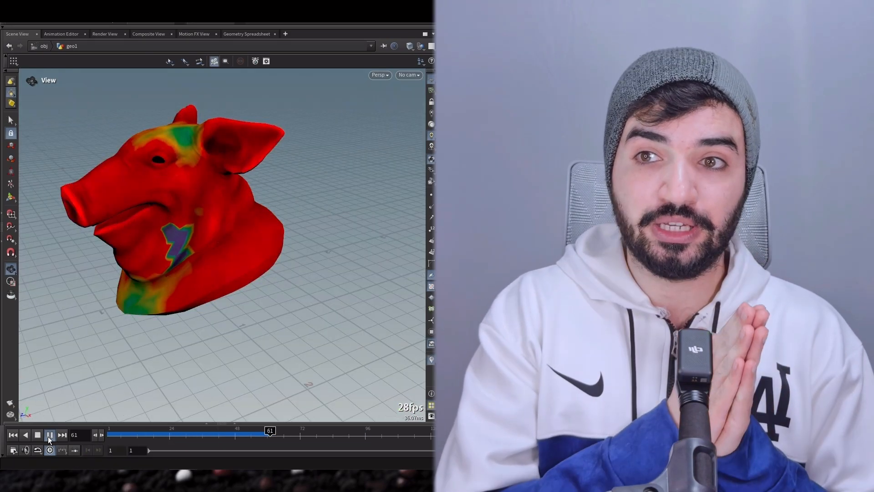
pyautogui.click(13, 435)
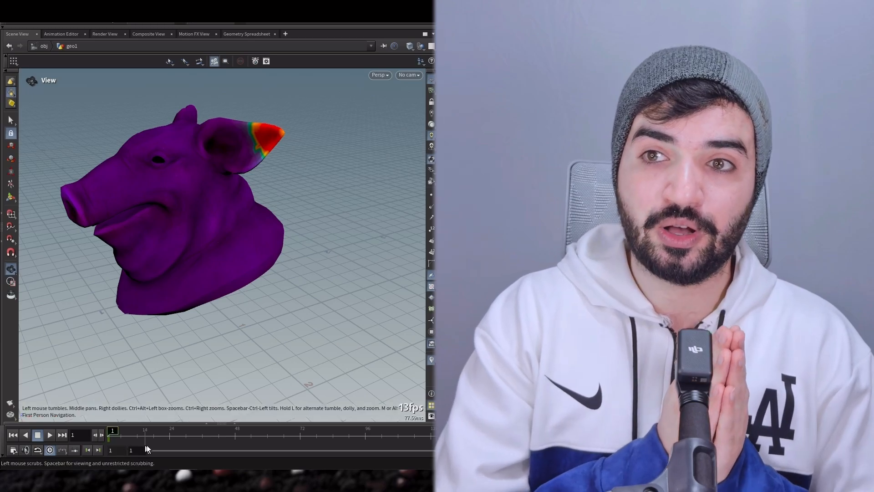
pyautogui.click(156, 433)
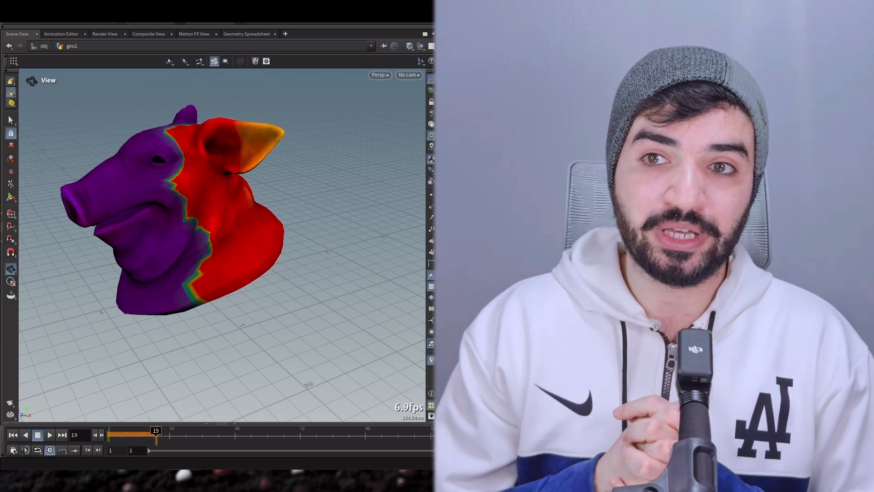
pyautogui.click(12, 436)
pyautogui.click(49, 436)
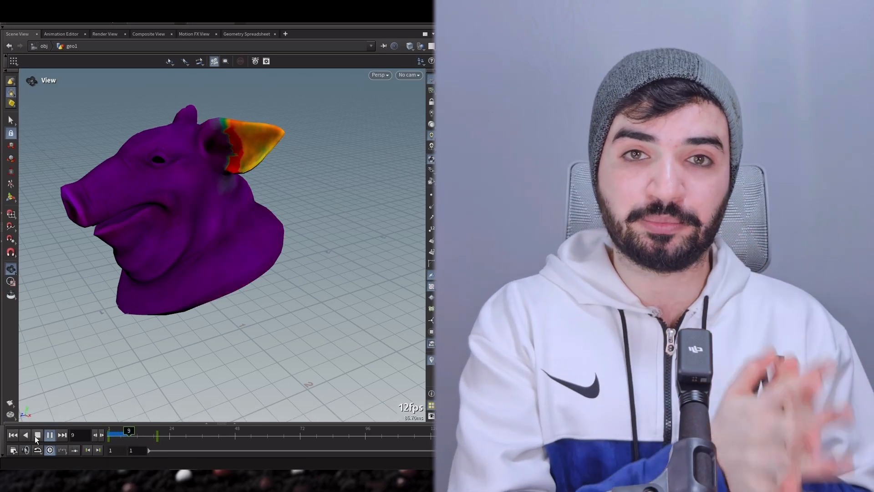